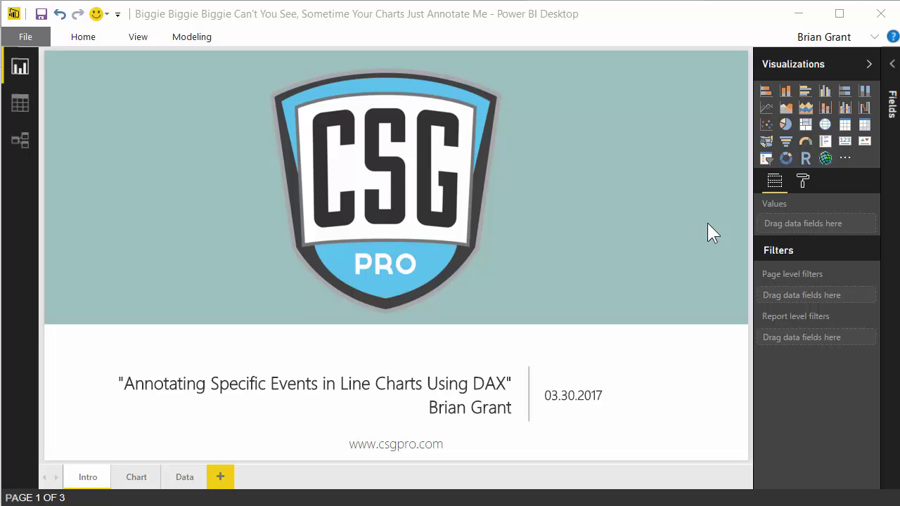
- Show the Chart page's monthly TOT SALES line chart (1/1/2014–12/1/2016) and check a point's tooltip
click(143, 476)
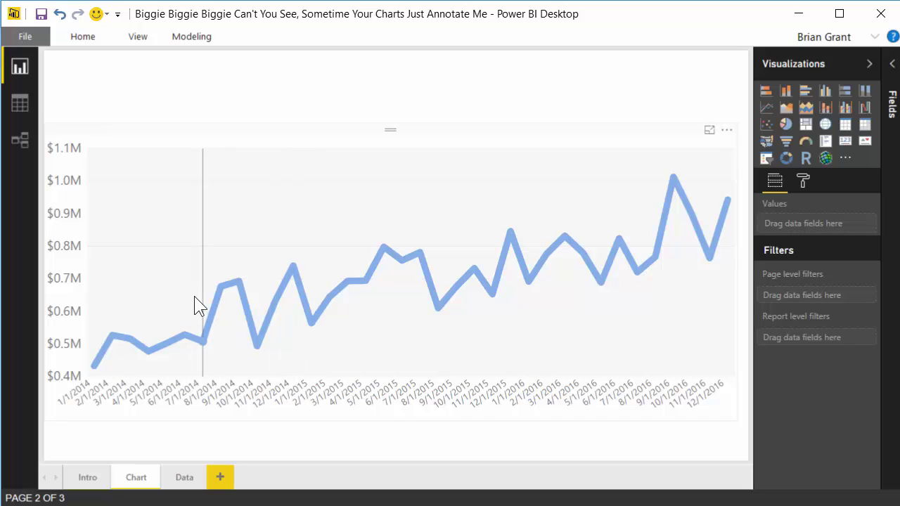
mouse_move(164, 293)
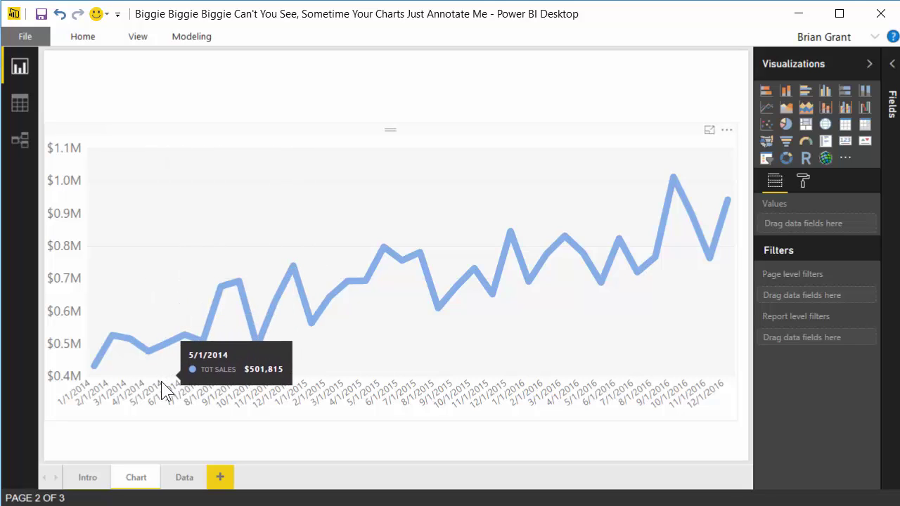
- Switch to the Data page table of MonthLabel and Tot Sales totalling $24,867,641
click(182, 480)
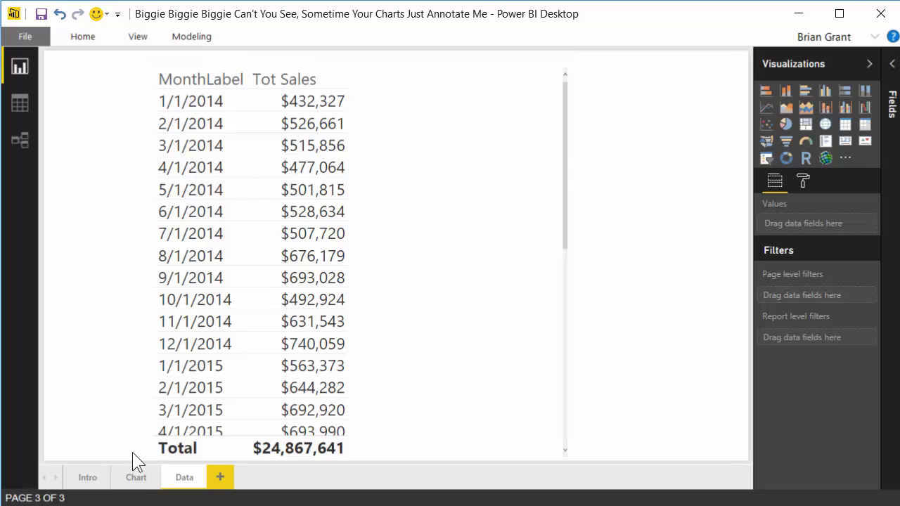
- Return to the Chart page and start a new Sales measure 'Note =' beginning with SWITCH(
click(136, 478)
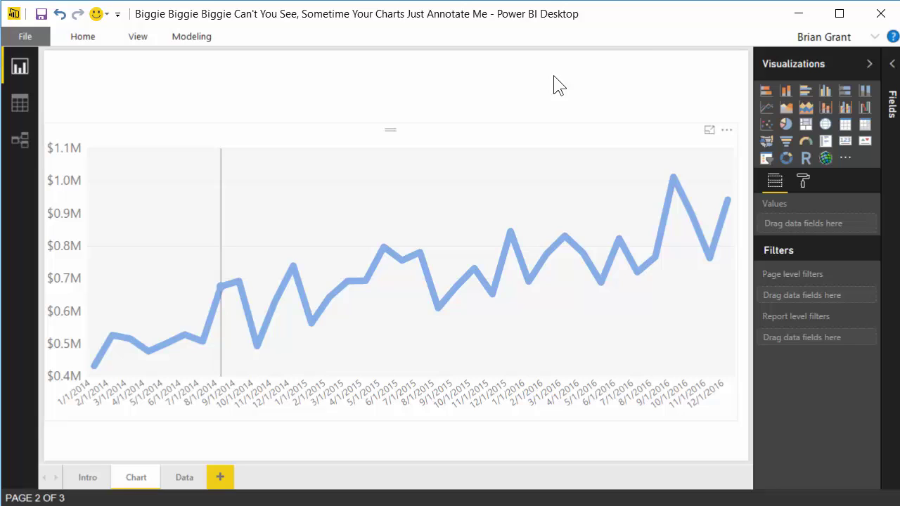
click(893, 65)
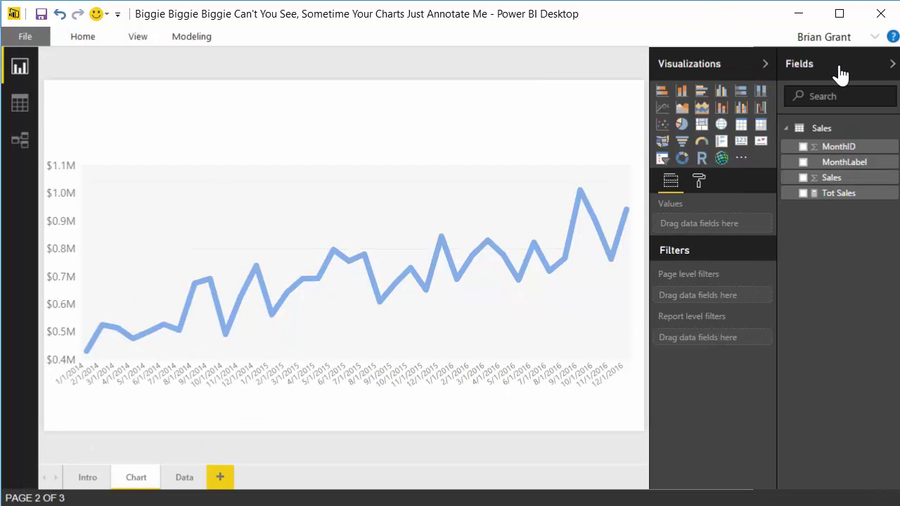
right_click(825, 137)
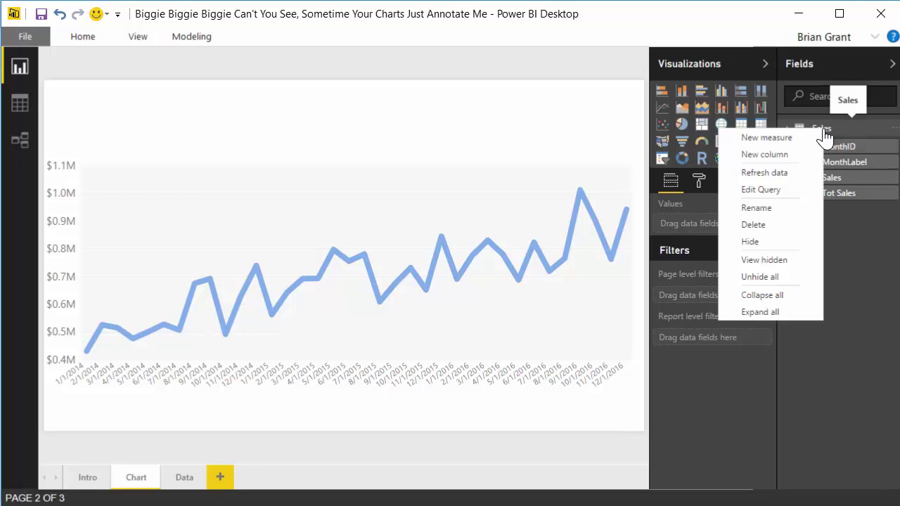
click(789, 138)
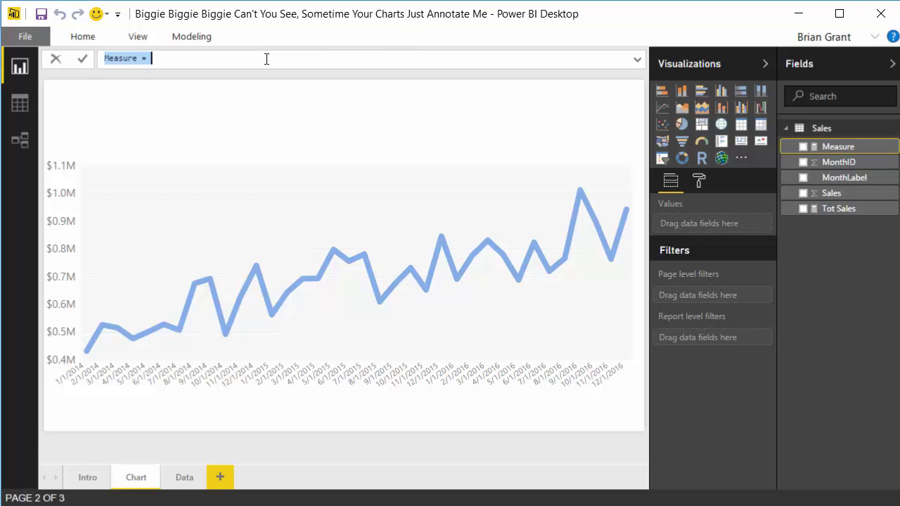
text(Note)
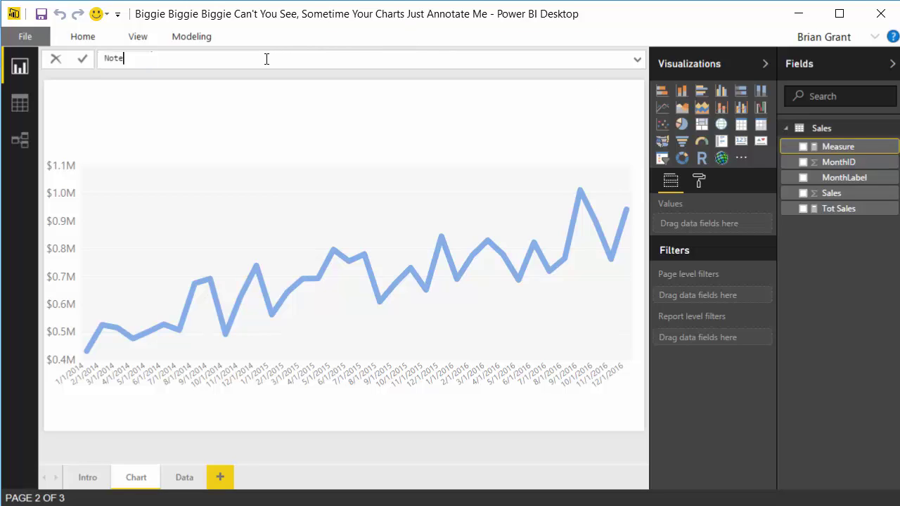
text( =)
key(shift+Return)
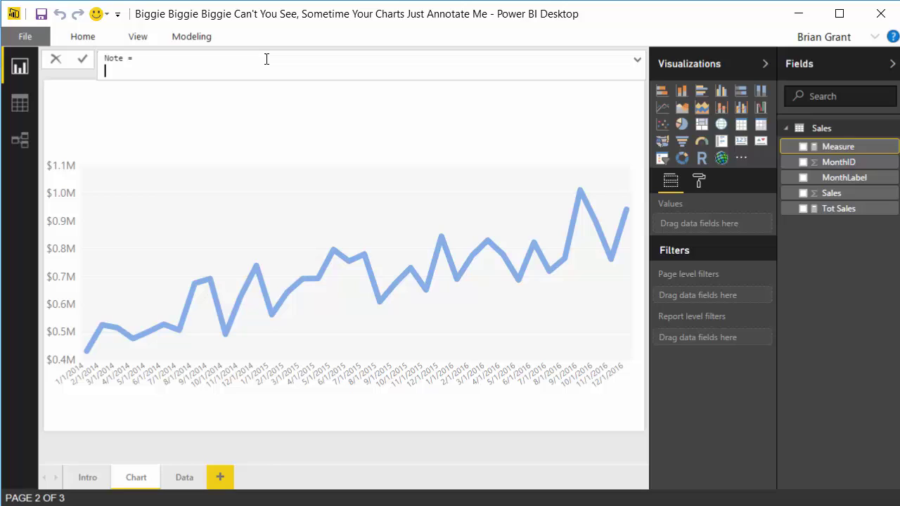
text(Switch()
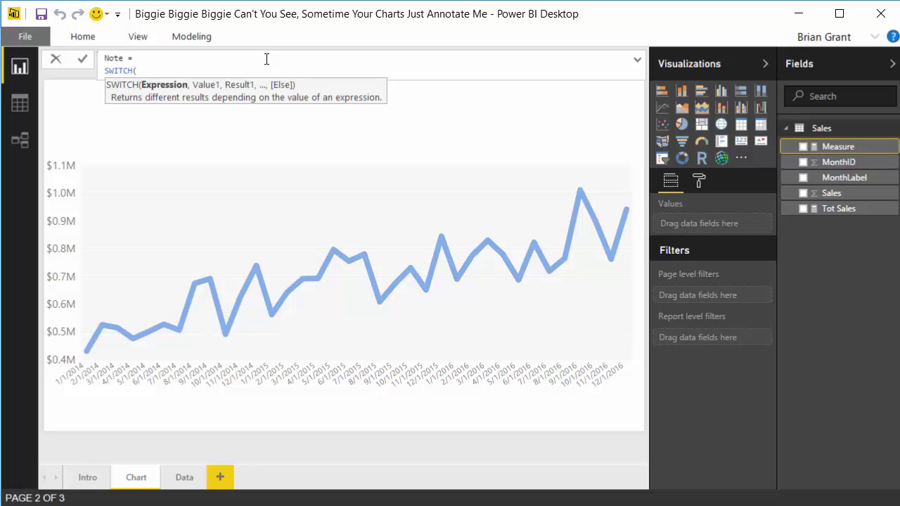
- Give the SWITCH the expression MAX( Sales[MonthLabel] )
key(shift+Return)
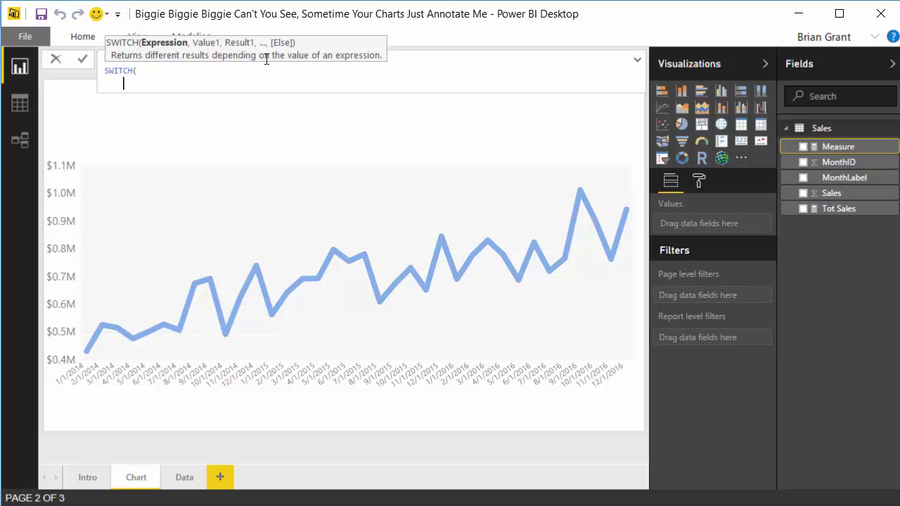
text(MAX()
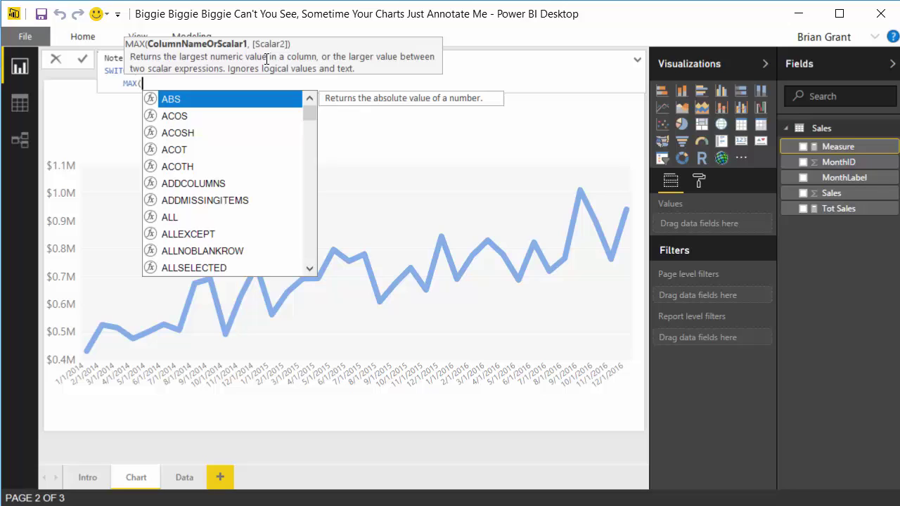
text( Sales)
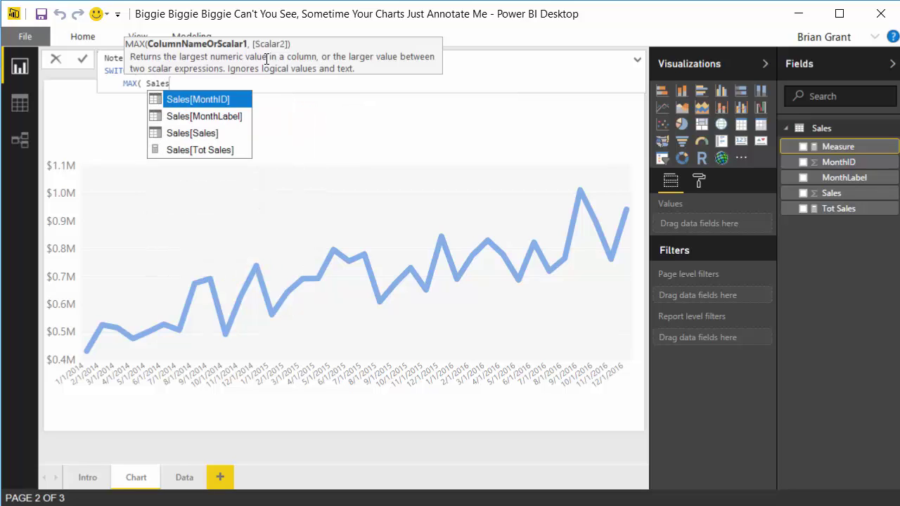
key(Down)
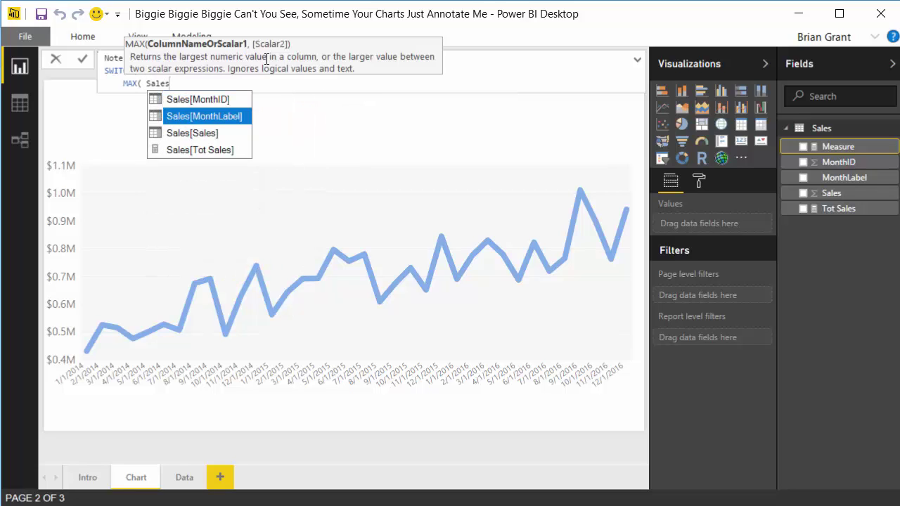
key(Tab)
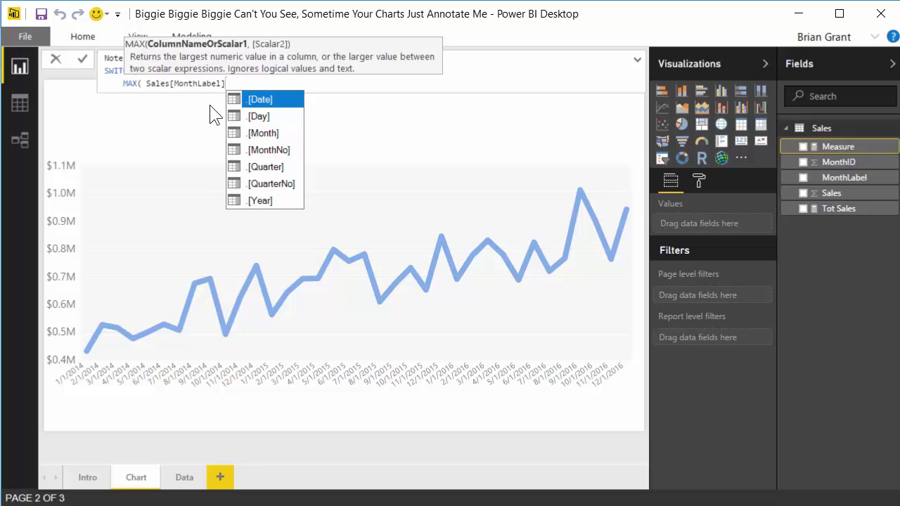
text())
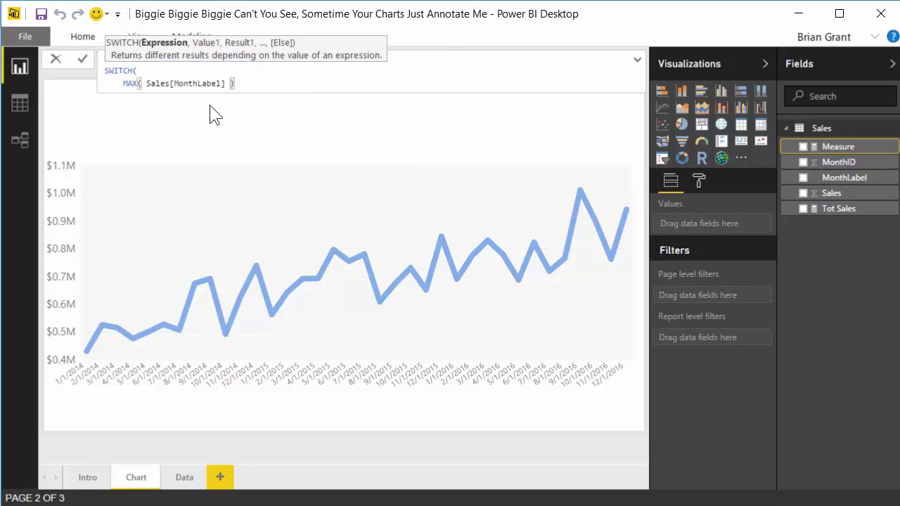
text(,)
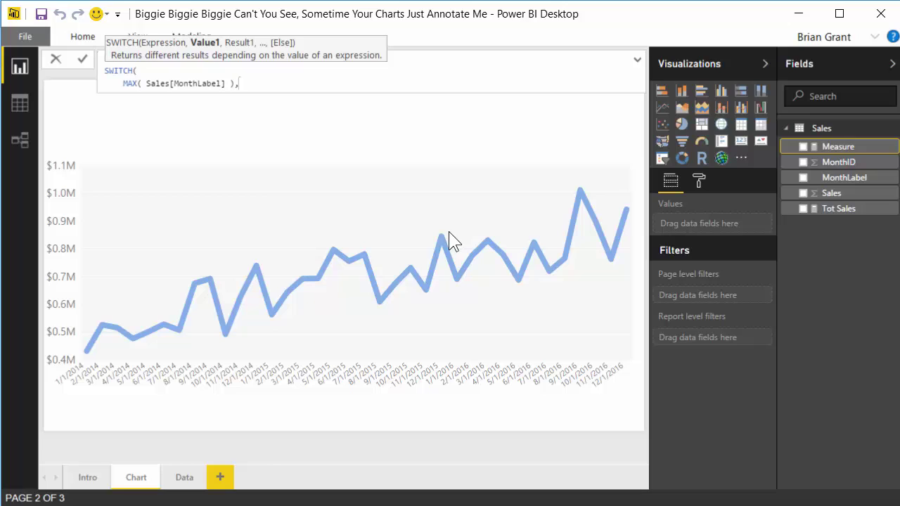
- Add the comment //What day is it one? after the expression, then start a new line
key(Left)
key(Left)
key(Left)
text(//)
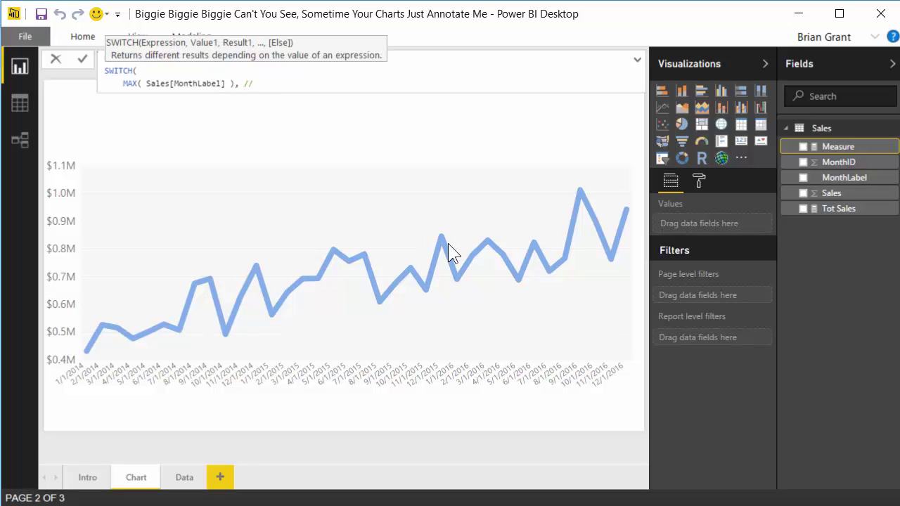
text(What day is it)
key(BackSpace)
text(one?)
key(shift+Return)
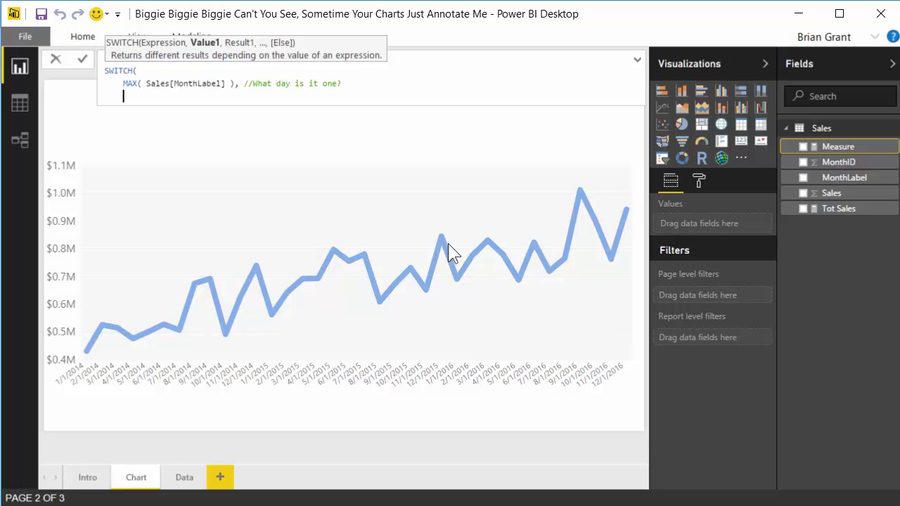
- Add the first case: VALUE( "12/1/2015" ) returns "Belmont Store Comes Online"
text(")
text(12/)
text(1)
text(/2105)
key(BackSpace)
key(BackSpace)
key(BackSpace)
text(015")
key(Home)
key(Right)
key(Right)
key(shift+Right)
key(shift+Right)
key(shift+Right)
key(shift+Right)
key(shift+Right)
key(shift+Right)
key(shift+Right)
key(shift+Right)
key(shift+Right)
key(shift+Right)
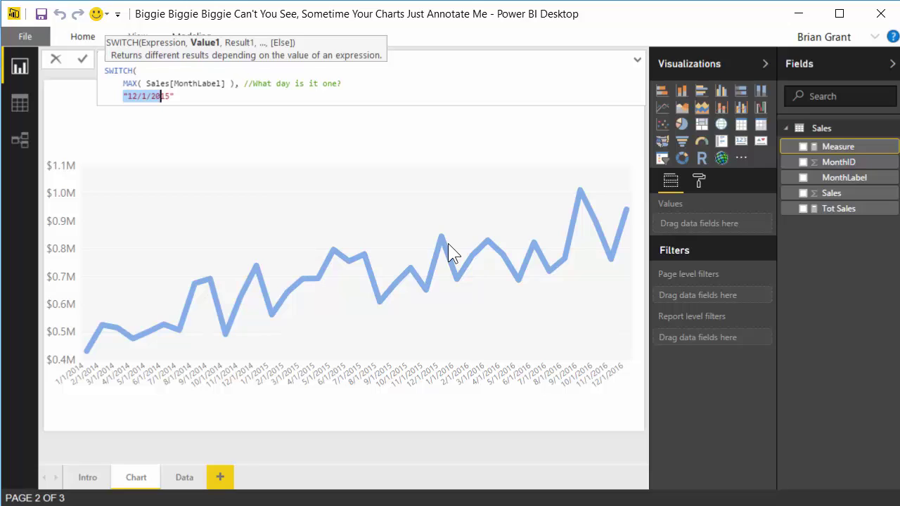
key(shift+Right)
key(Left)
key(Left)
key(Left)
key(Left)
key(Left)
text(VALUE()
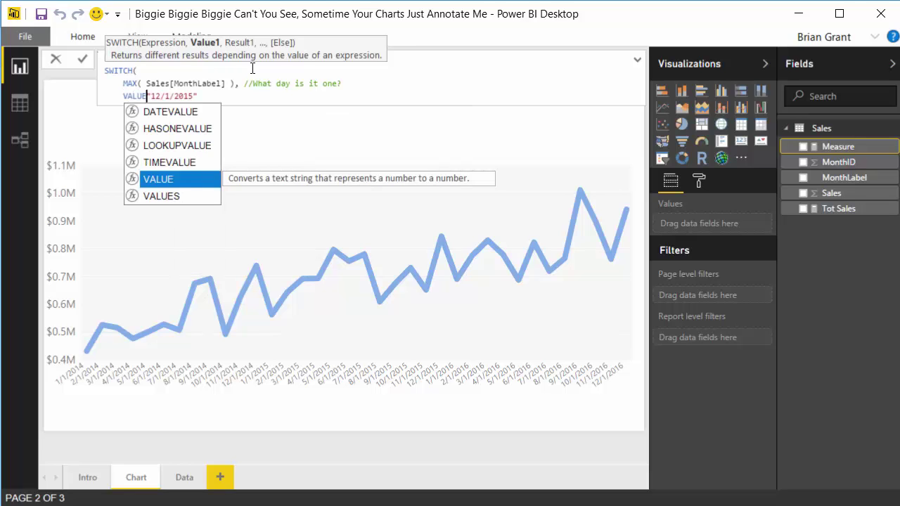
key(Right)
key(Right)
key(Right)
key(Right)
key(Right)
key(Right)
key(Right)
key(Right)
key(Right)
key(Right)
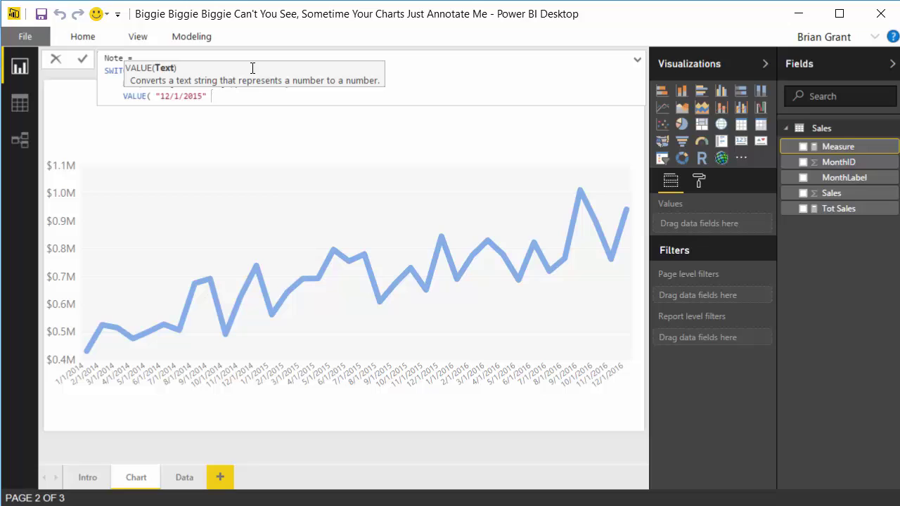
text())
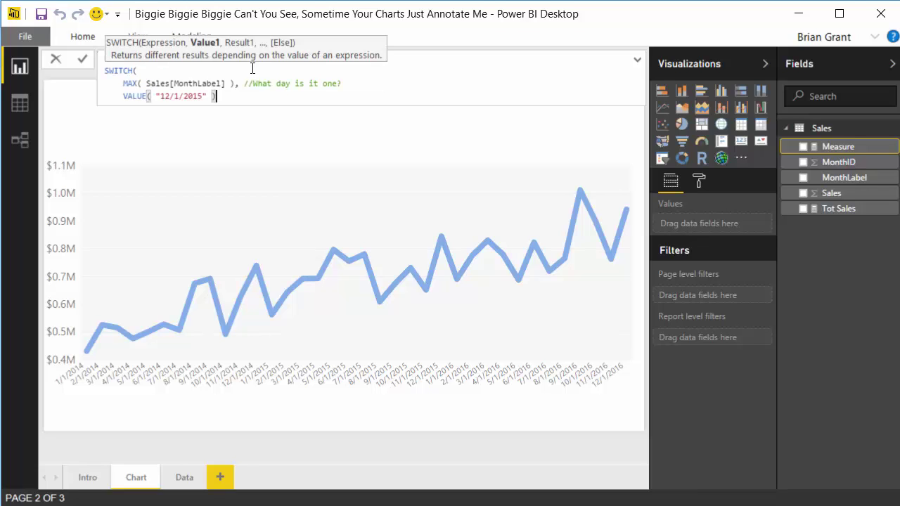
text(,)
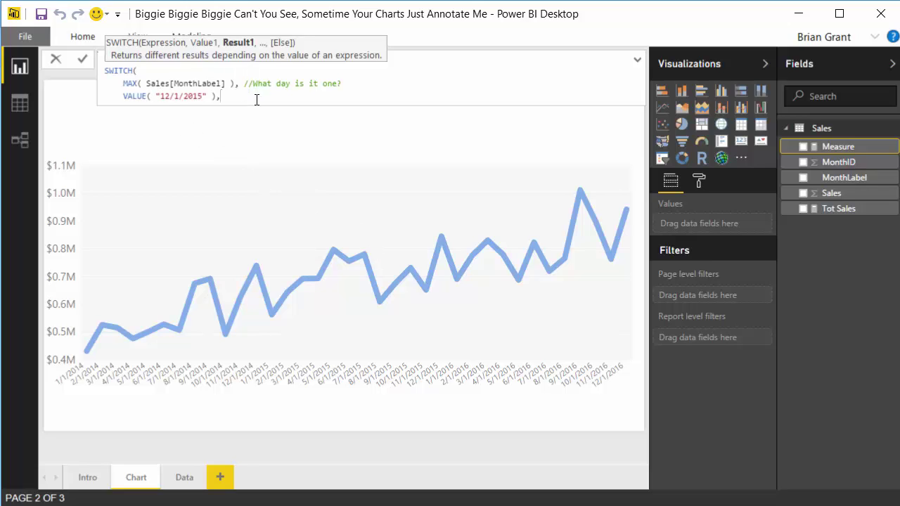
text( "Belmont Store Comes Online",)
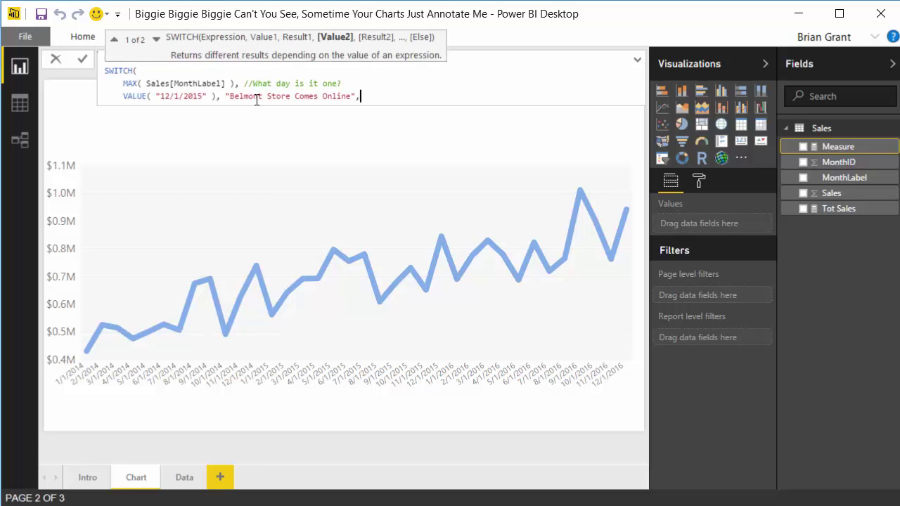
key(shift+Return)
- Add the second case: VALUE( "3/1/2015" ) returns "Spring Break"
text(VALUE)
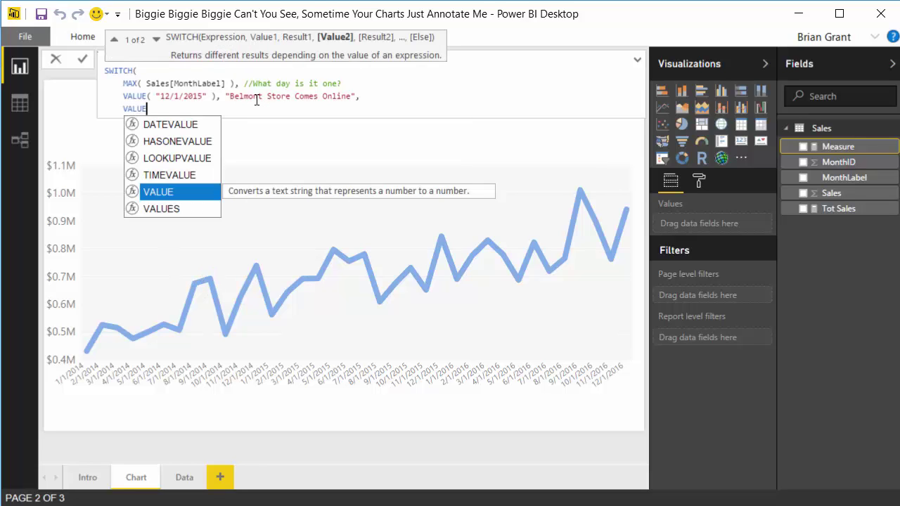
text(( )
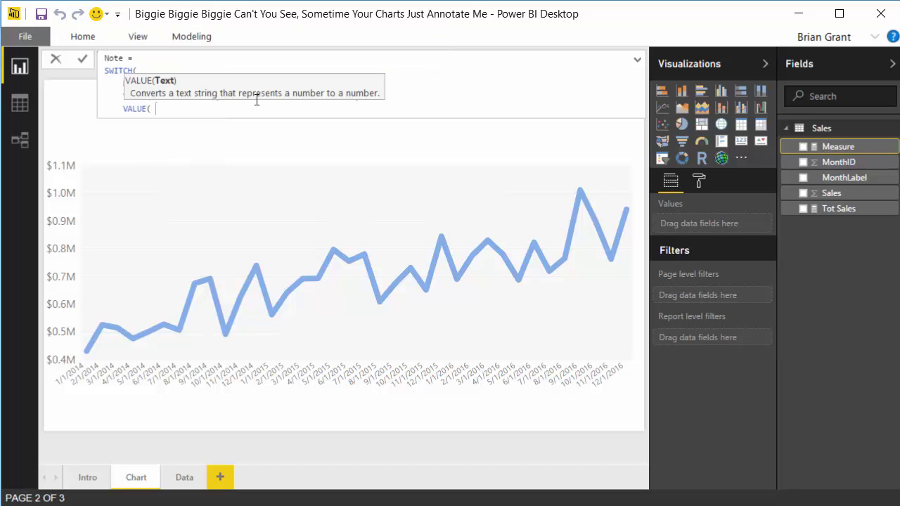
text("3/1/2015"))
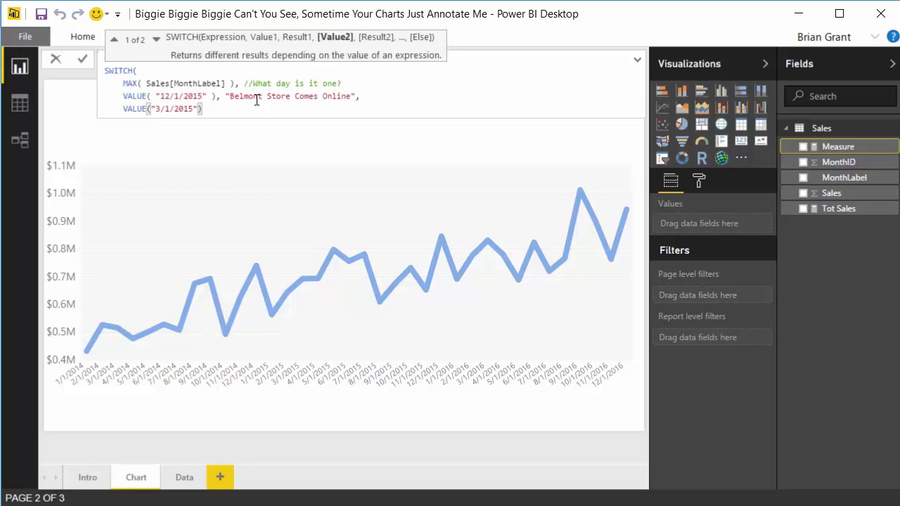
key(Left)
key(Left)
key(Left)
key(Left)
key(Left)
key(Left)
key(Left)
key(Left)
key(Left)
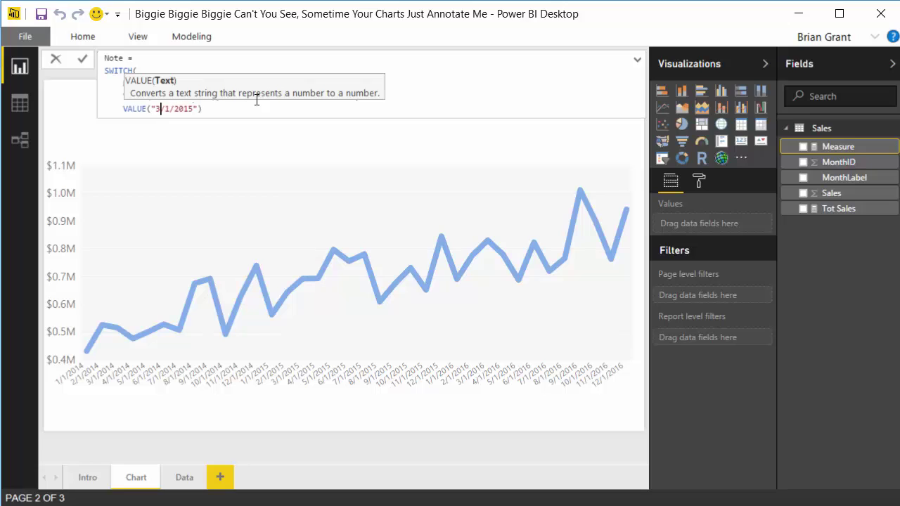
key(Return)
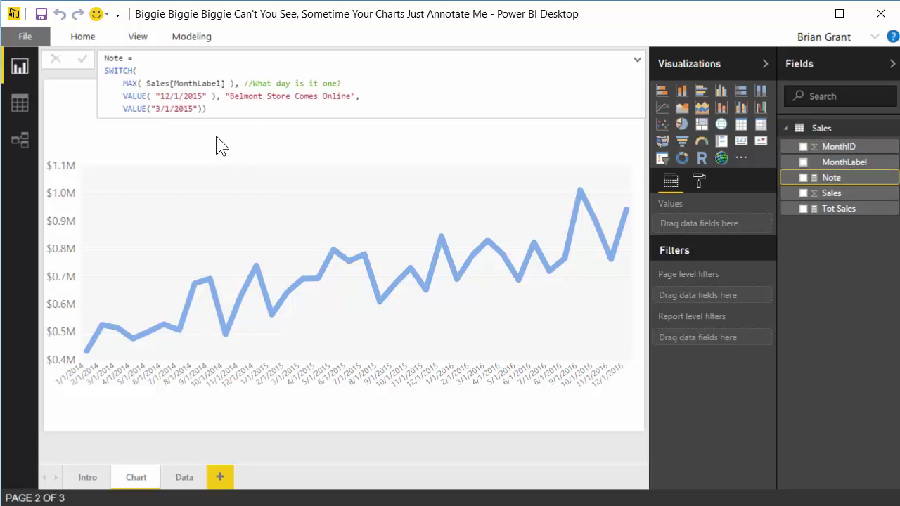
click(229, 108)
key(BackSpace)
key(Left)
key(Left)
key(Left)
key(Left)
key(Left)
key(Left)
key(Left)
key(Left)
key(Left)
key(Left)
key(Left)
key(Right)
key(Right)
key(Right)
key(Right)
key(Right)
key(Right)
key(Right)
key(Right)
key(Right)
key(Right)
key(Right)
text(, )
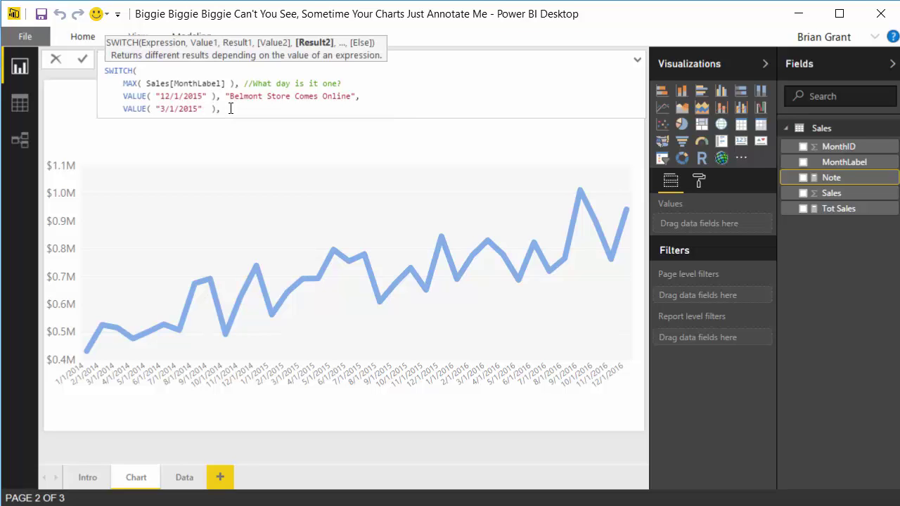
text("Spring Break",)
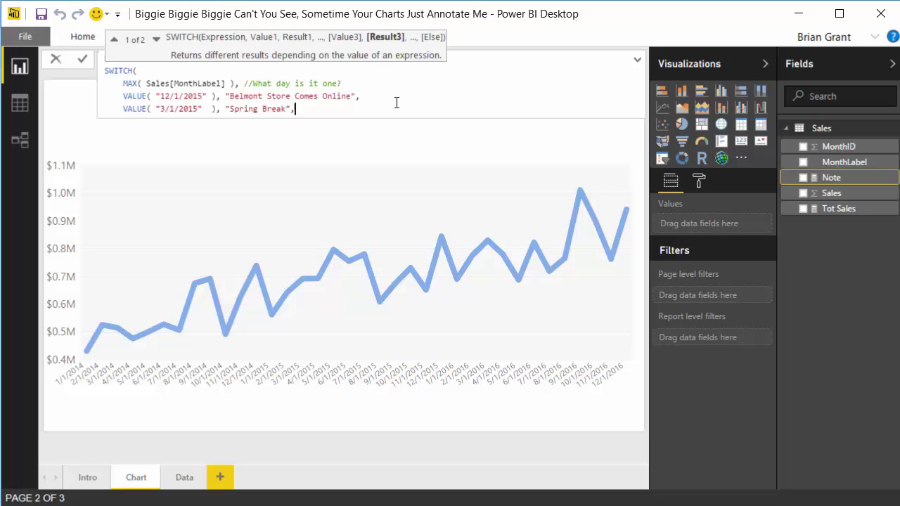
key(shift+Return)
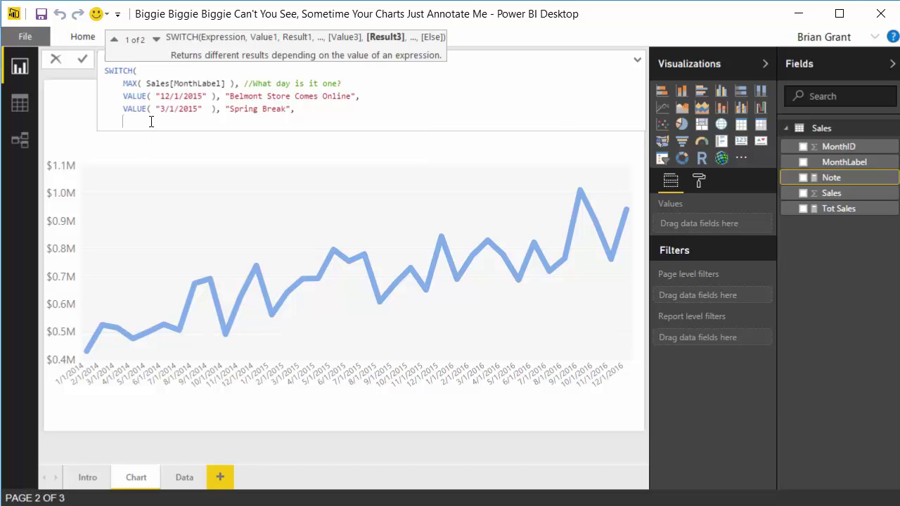
- Finish the SWITCH with a BLANK() default and a closing parenthesis
text(BALNK)
key(BackSpace)
key(BackSpace)
key(BackSpace)
key(BackSpace)
text(LANK)
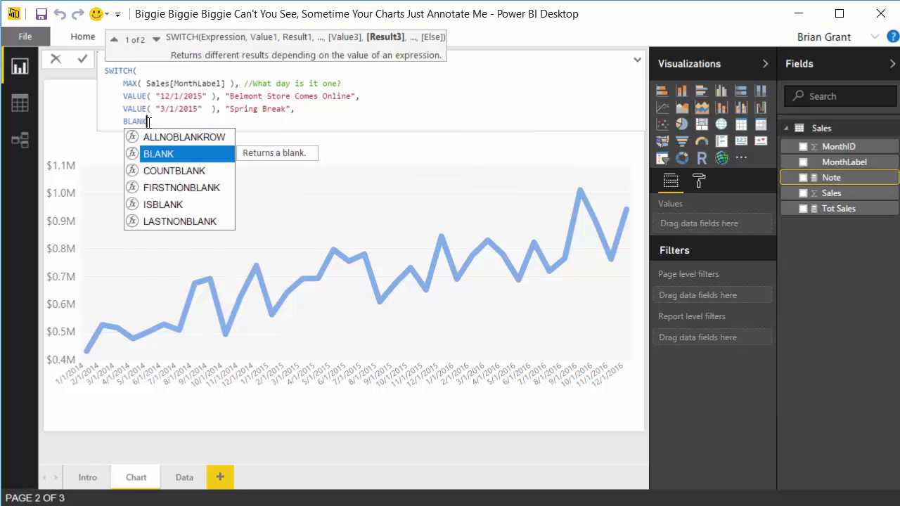
text(()
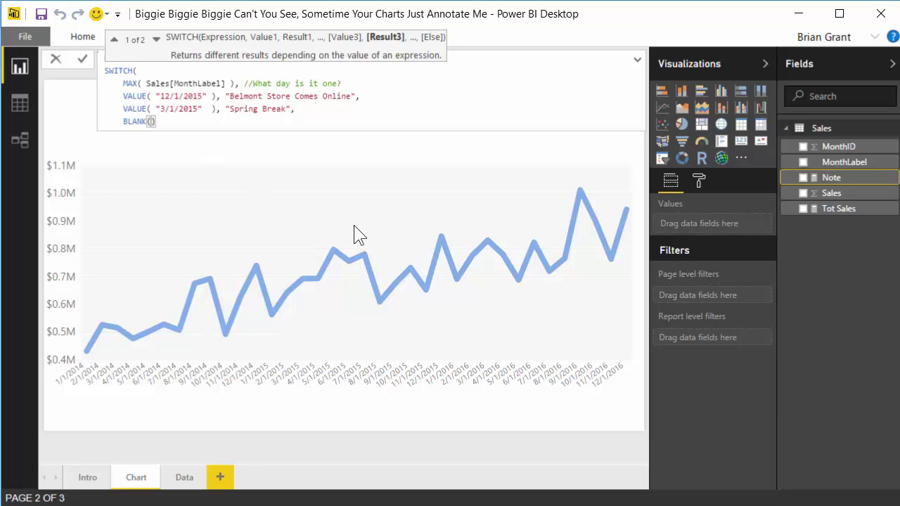
key(shift+Return)
key(BackSpace)
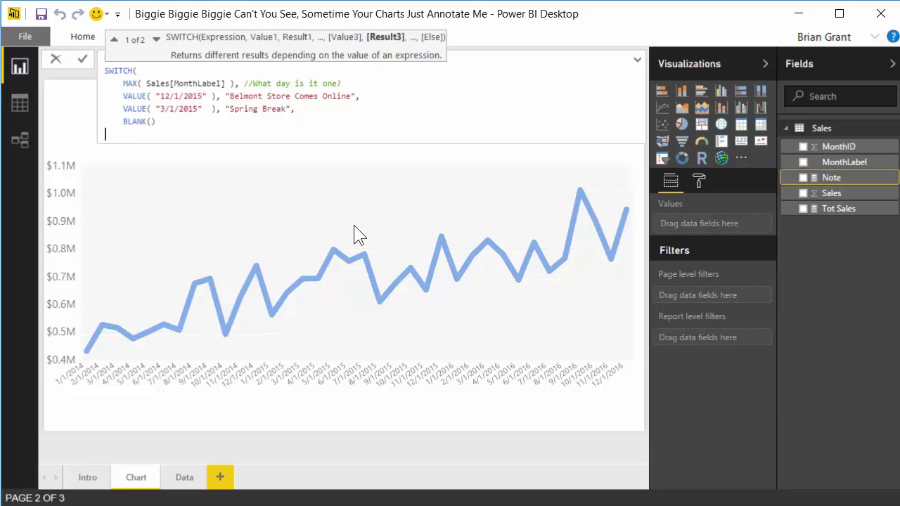
text())
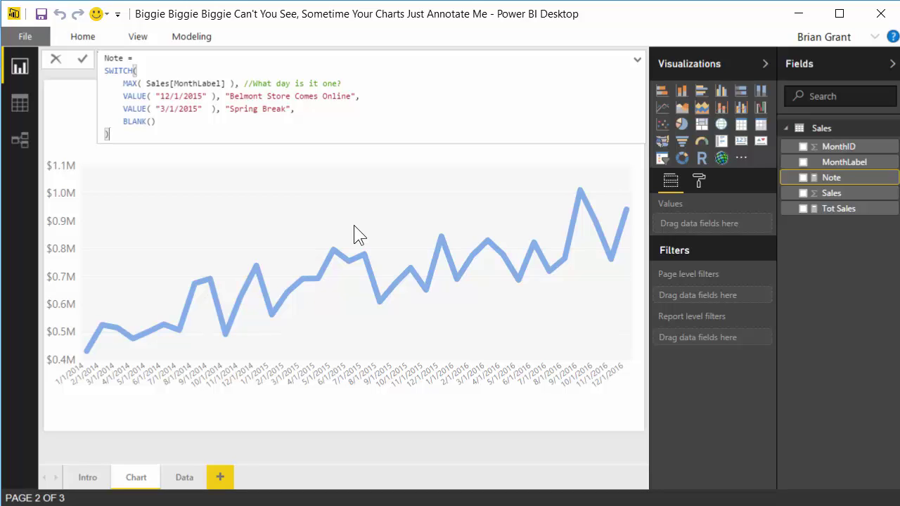
- Commit the Note measure and add it to the line chart's Tooltips, so 3/1/2015 shows "Spring Break"
key(Return)
click(549, 182)
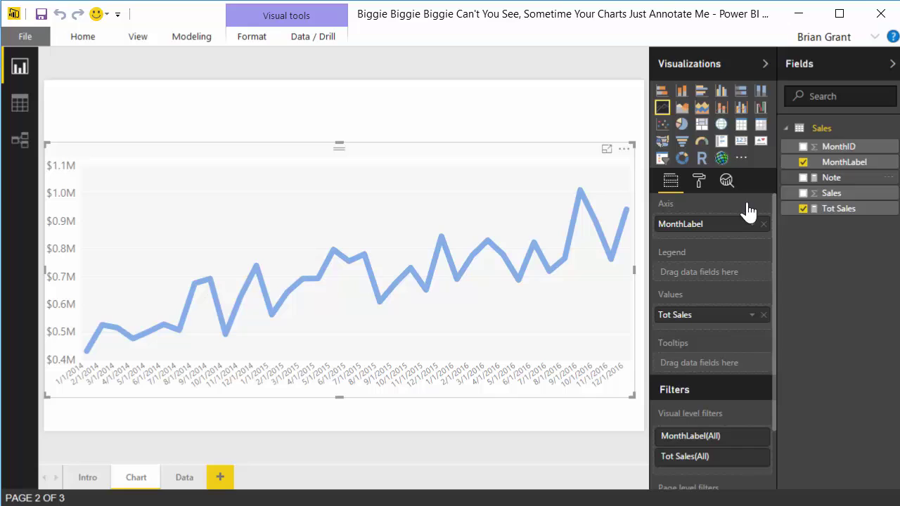
drag(831, 177, 716, 366)
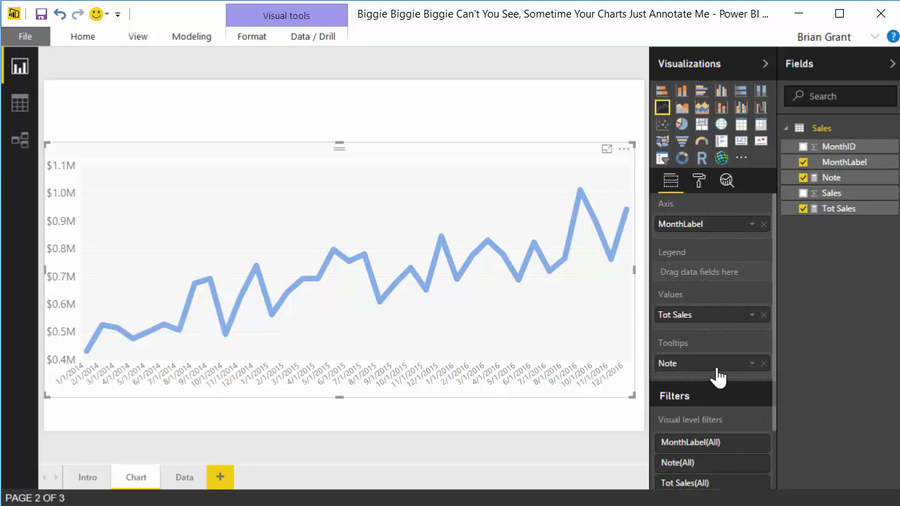
mouse_move(554, 269)
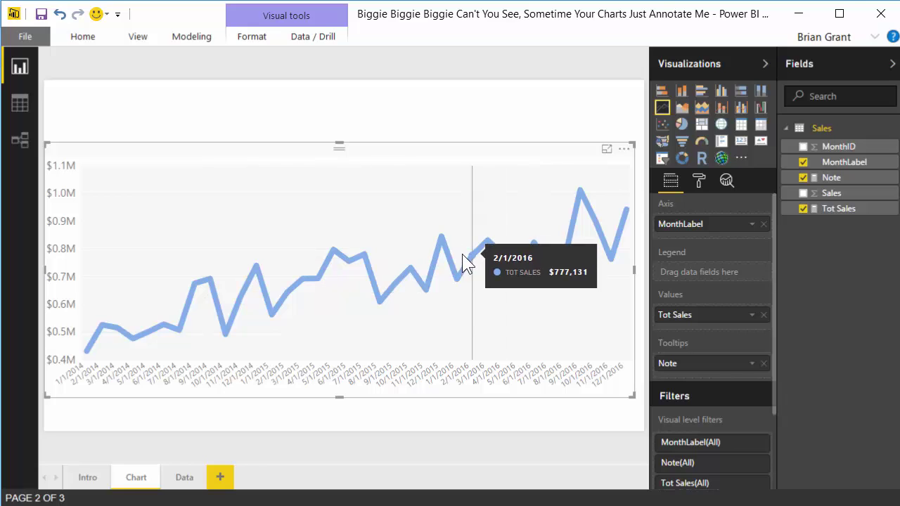
mouse_move(445, 260)
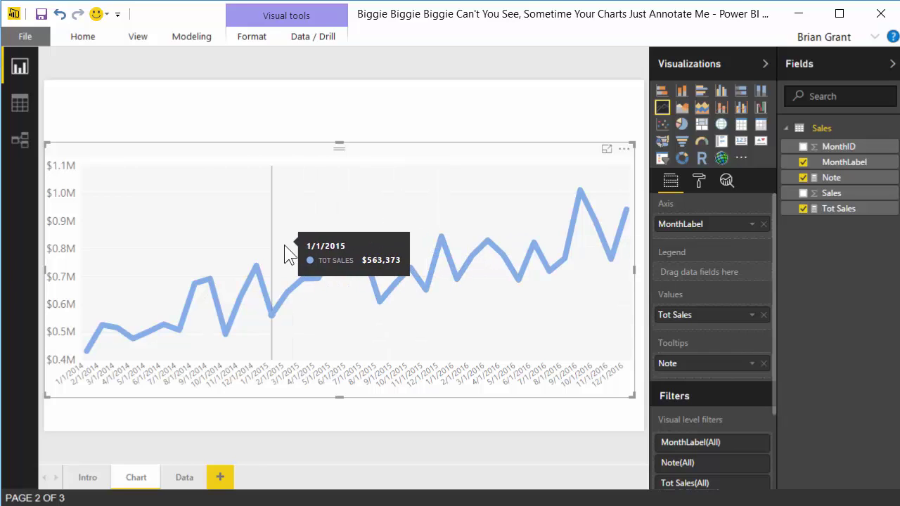
mouse_move(299, 250)
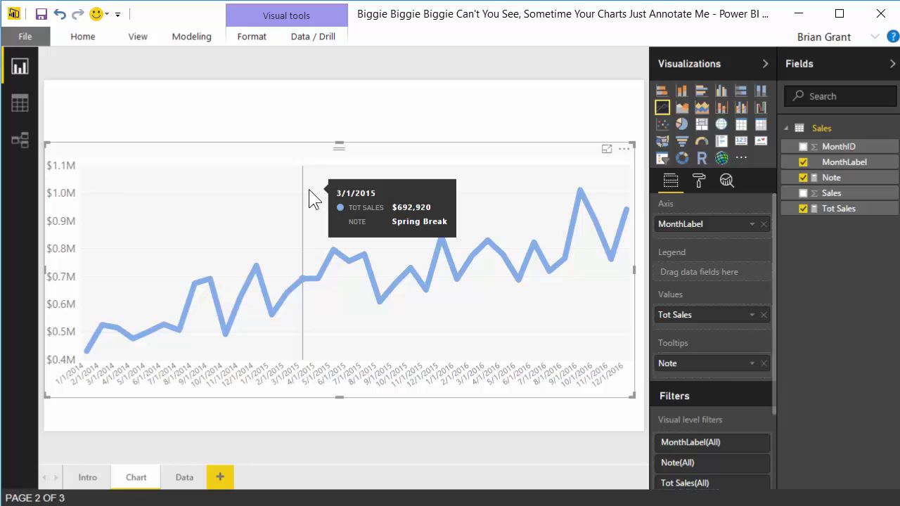
- Create the Sales measure Event = IF( LEN([Note]), [Tot Sales], BLANK() )
right_click(824, 133)
click(793, 149)
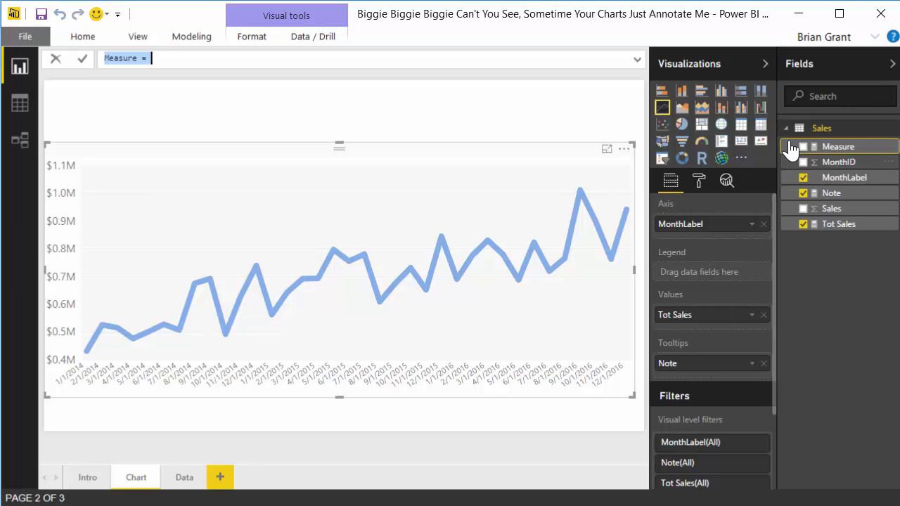
text(Event )
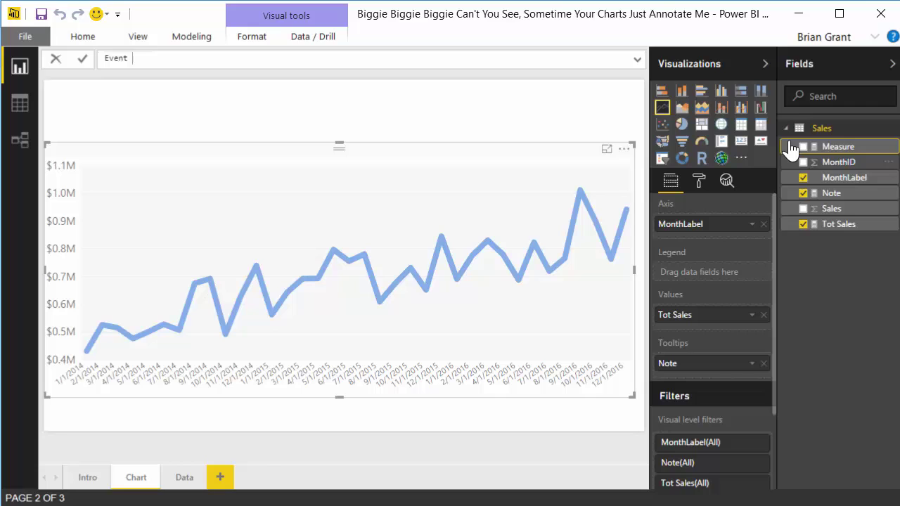
text(= IF)
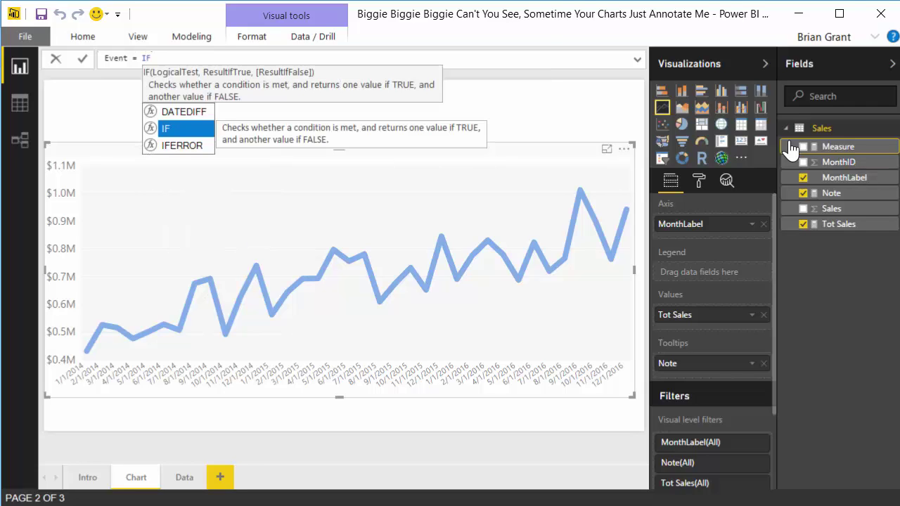
text(( LEN()
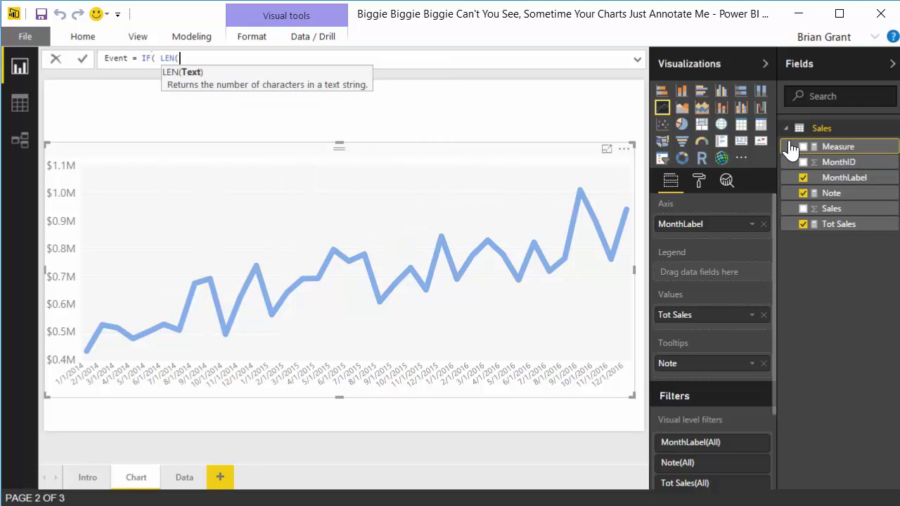
text([)
key(Tab)
text())
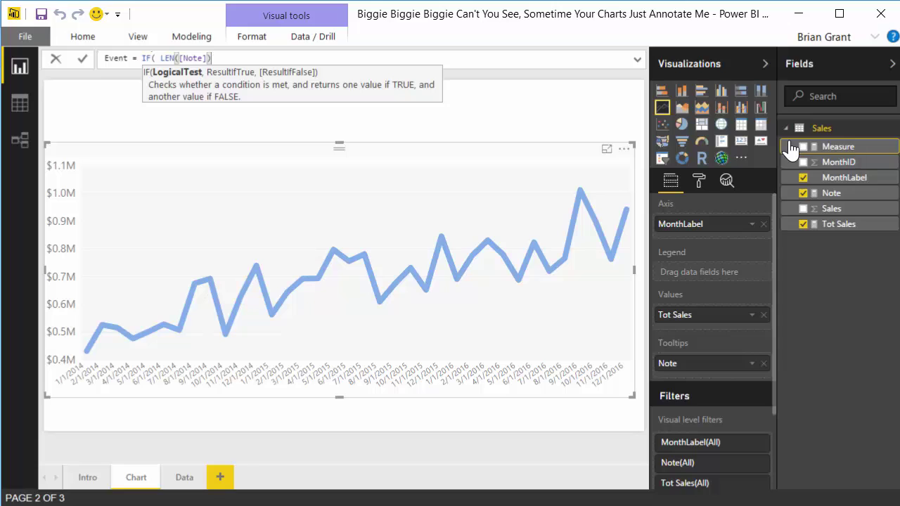
text(,)
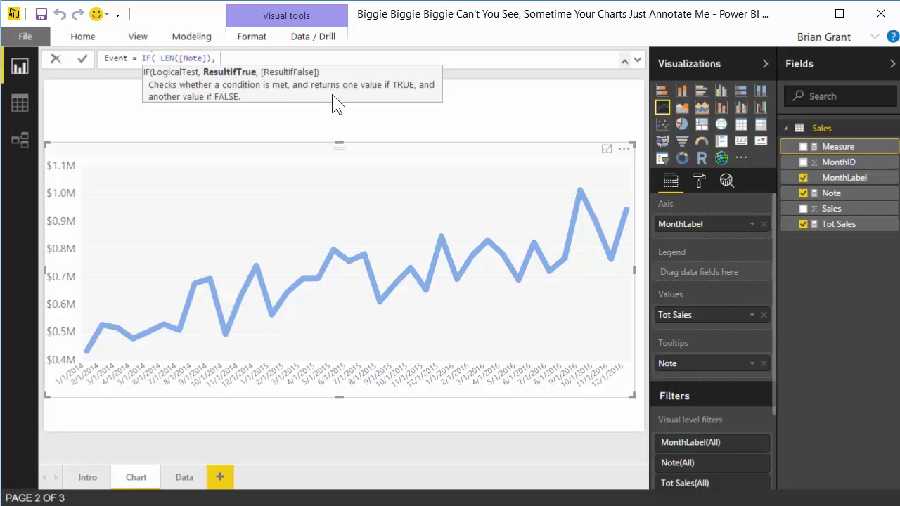
text([Tot)
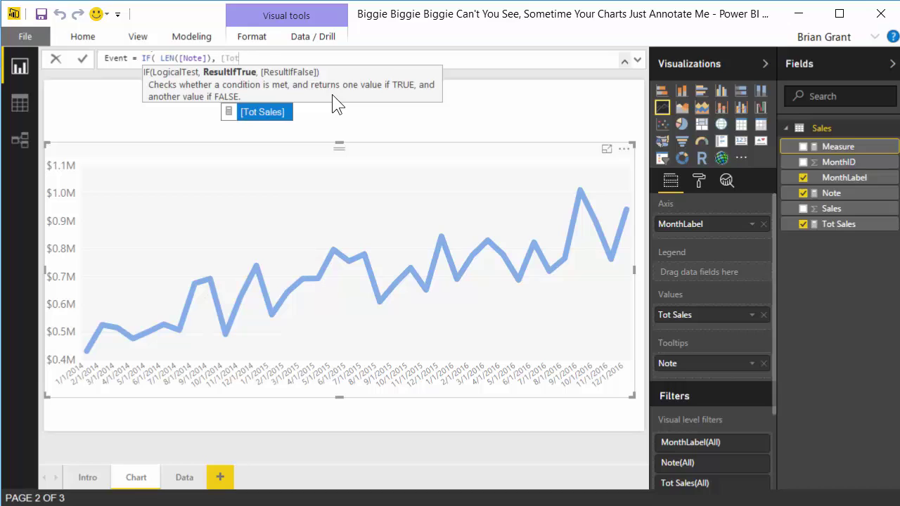
key(Tab)
text(, )
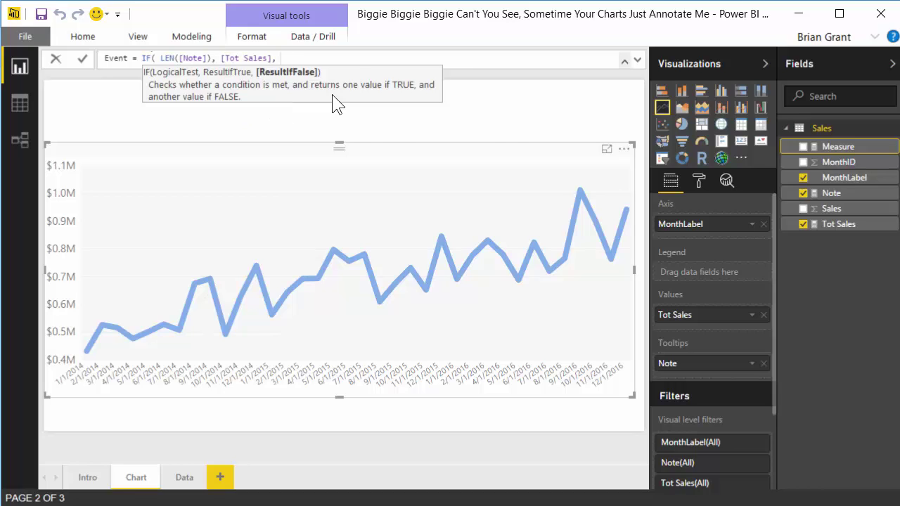
text(BL)
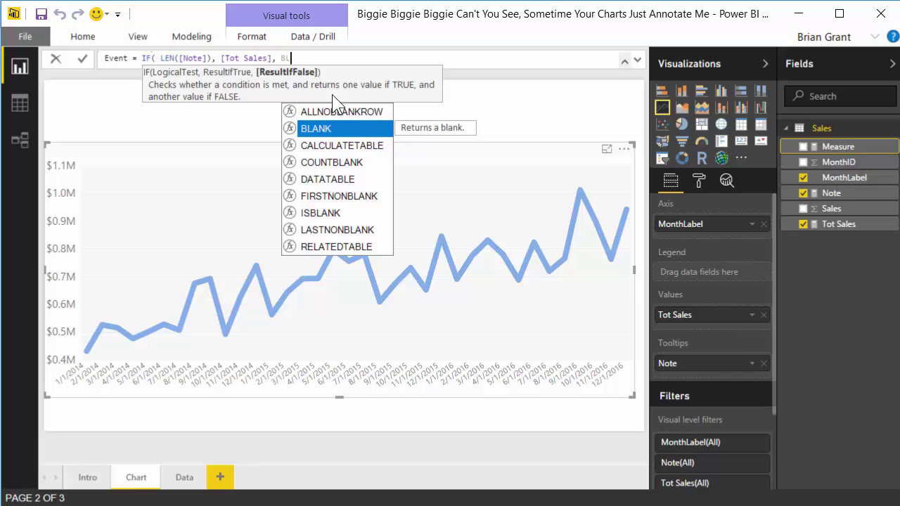
key(Tab)
text() ))
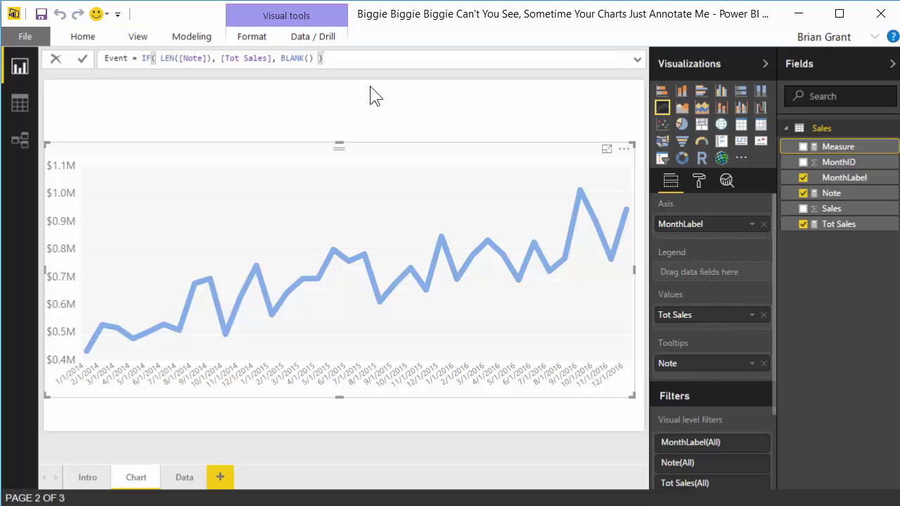
key(Return)
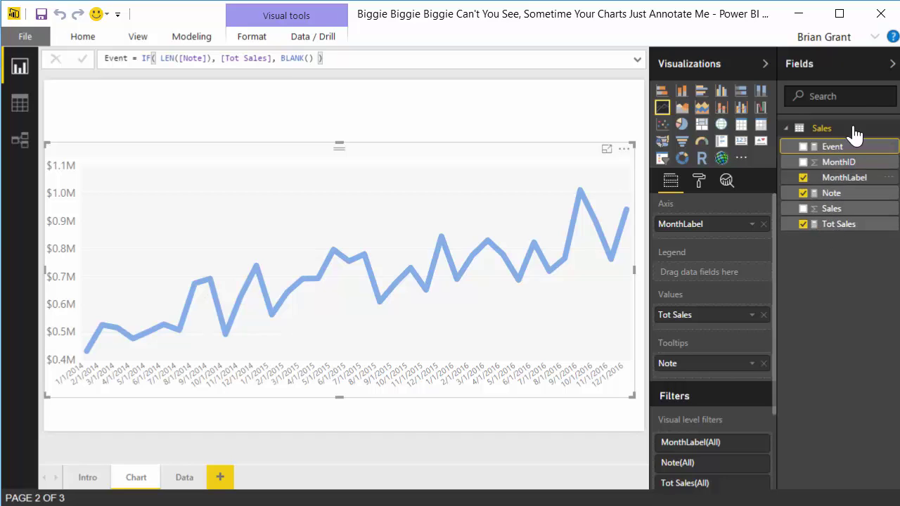
- Give the Tot Sales and Event measures US dollar formatting with 0 decimal places
click(874, 37)
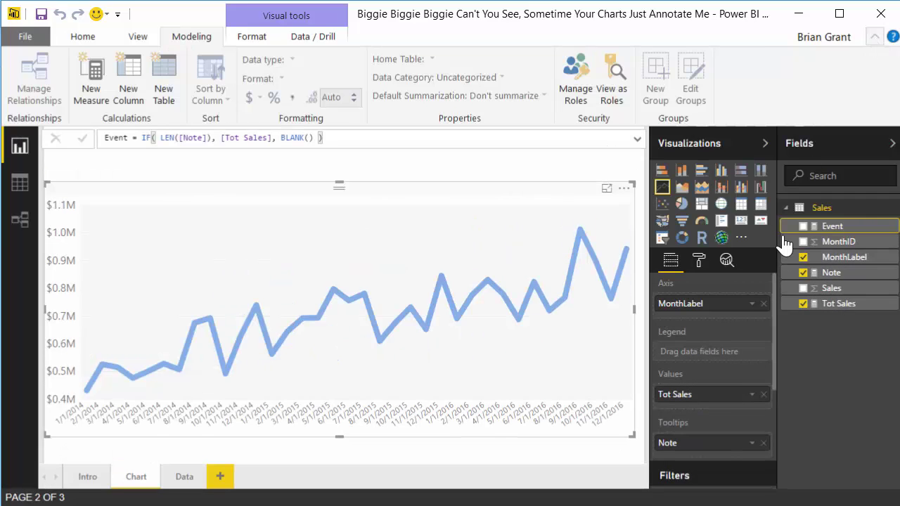
click(830, 304)
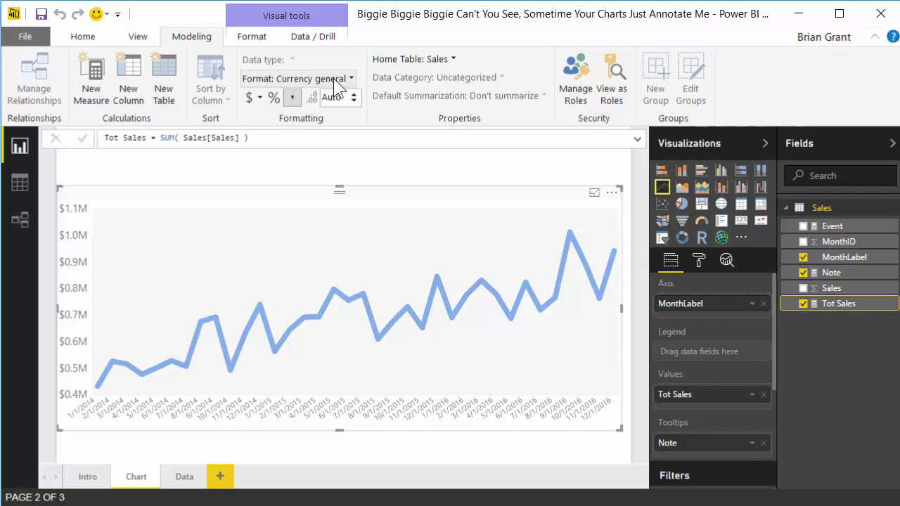
click(354, 93)
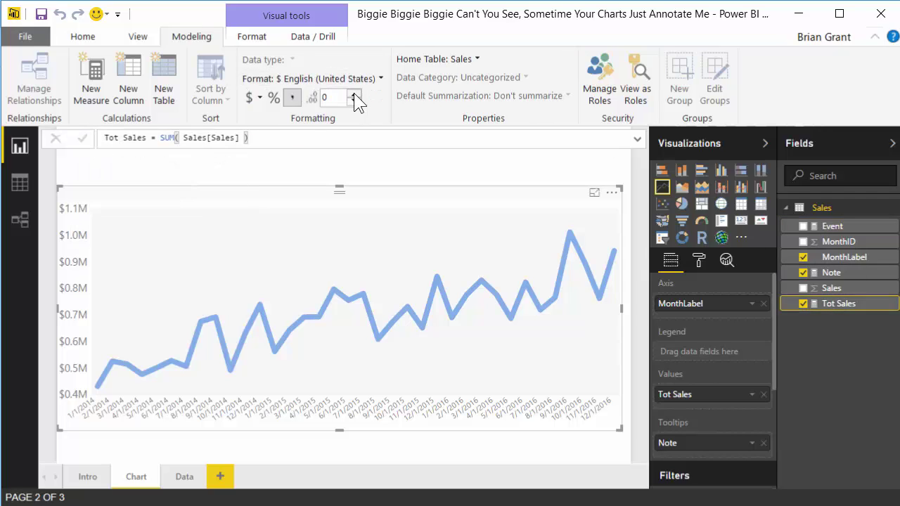
click(833, 226)
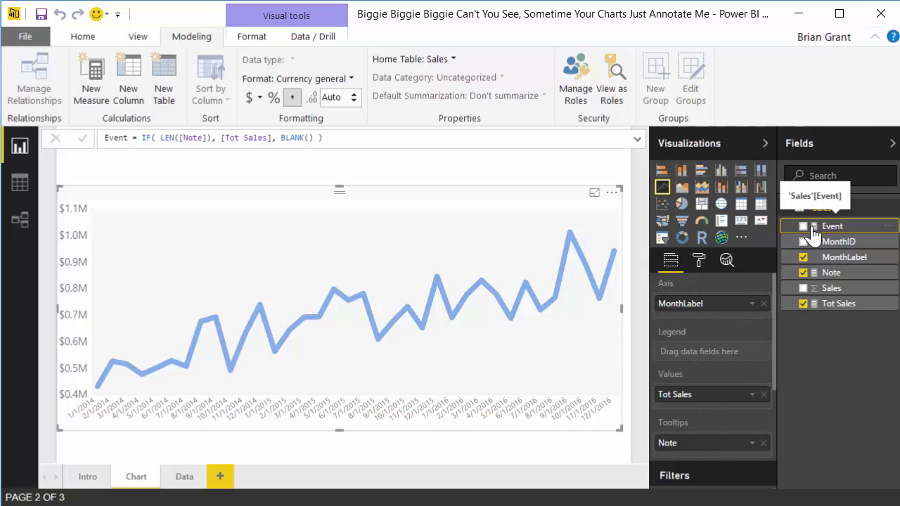
click(354, 92)
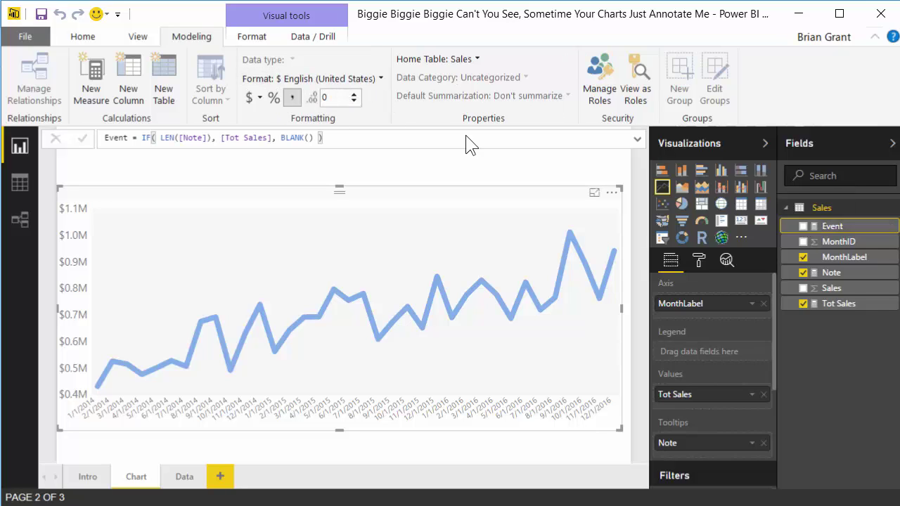
- Add Event to the line chart's Values beside Tot Sales, marking 3/1/2015 and 12/1/2015 as dots
click(646, 174)
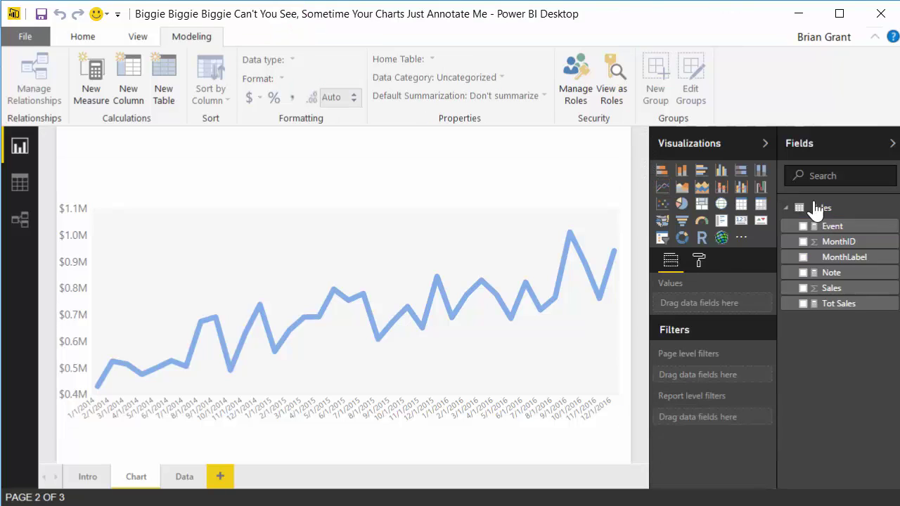
click(450, 204)
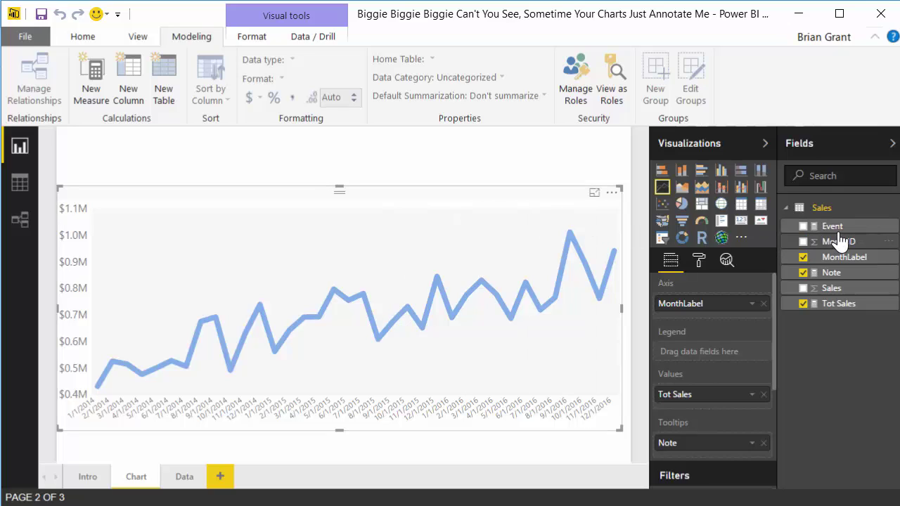
drag(840, 229, 719, 415)
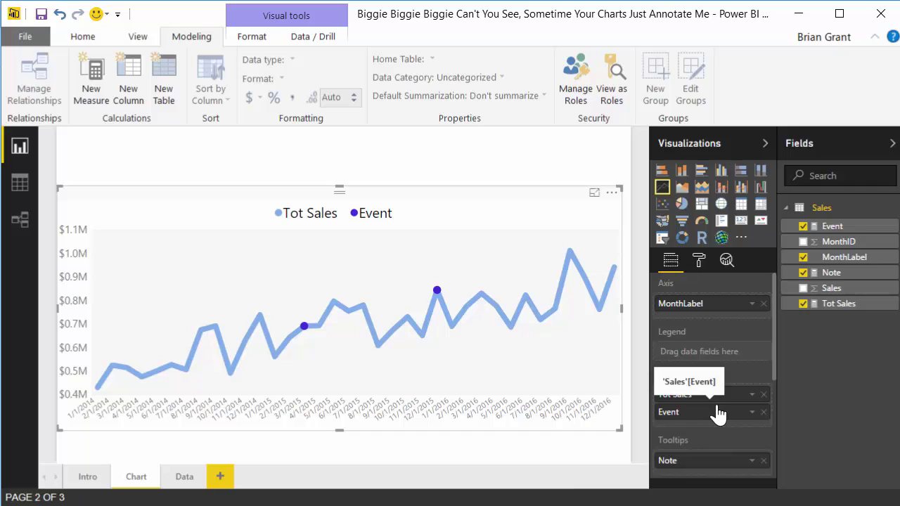
mouse_move(485, 296)
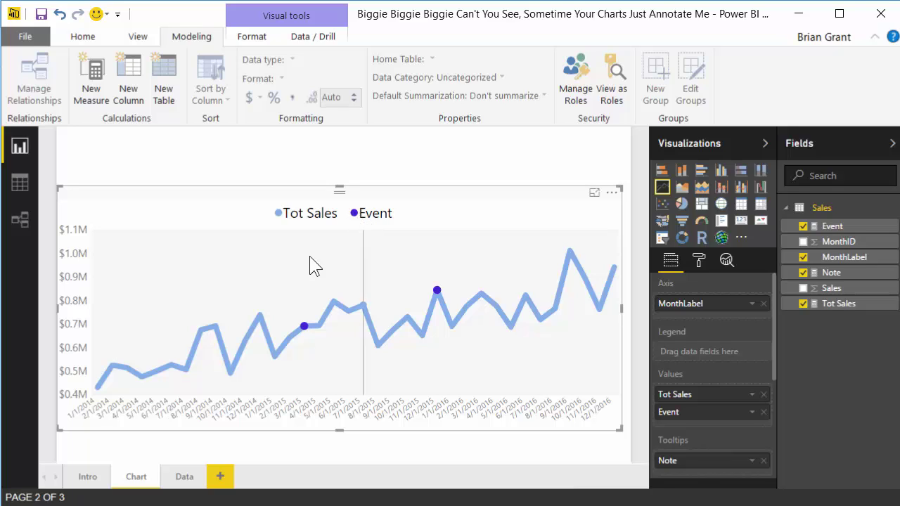
mouse_move(441, 255)
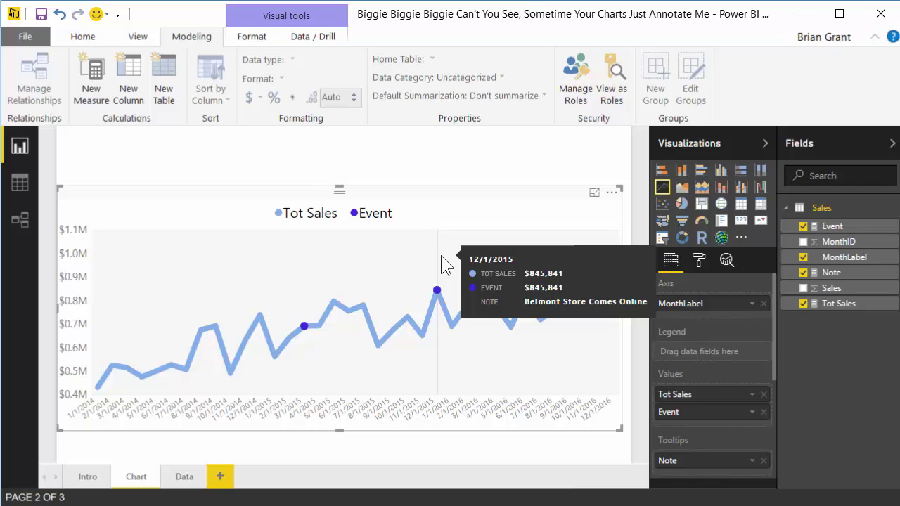
- Set the Event series data colour to red, keeping the Tot Sales line light blue
click(699, 261)
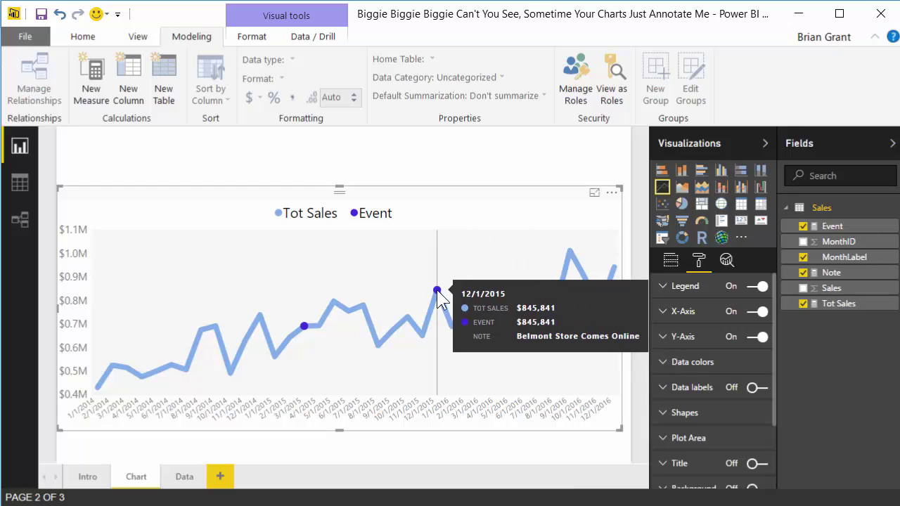
mouse_move(451, 299)
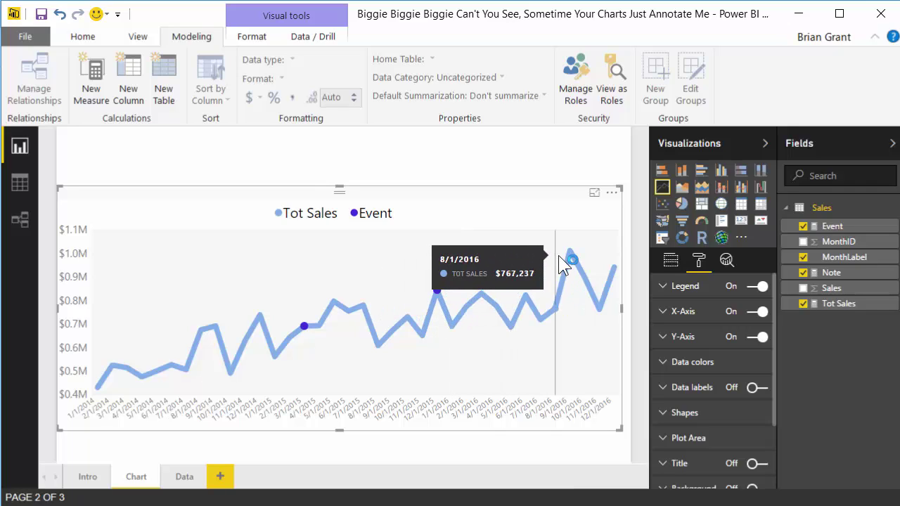
click(693, 363)
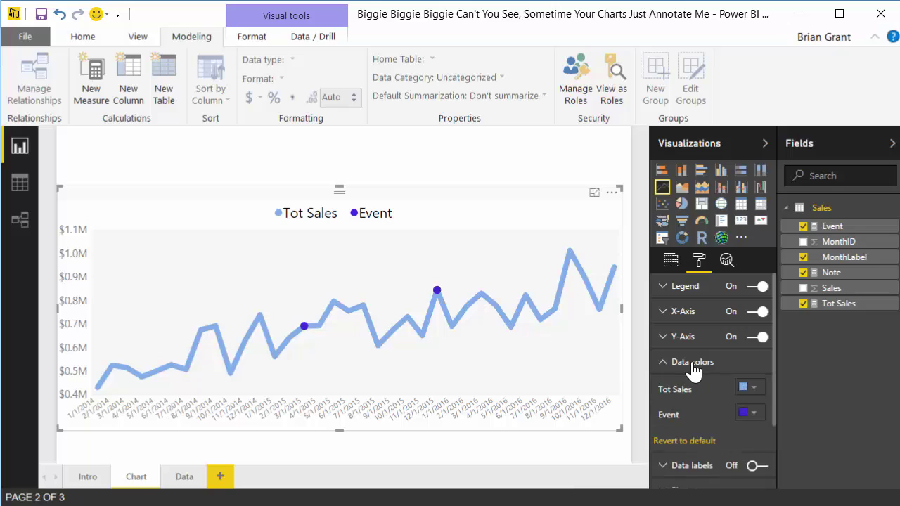
click(751, 414)
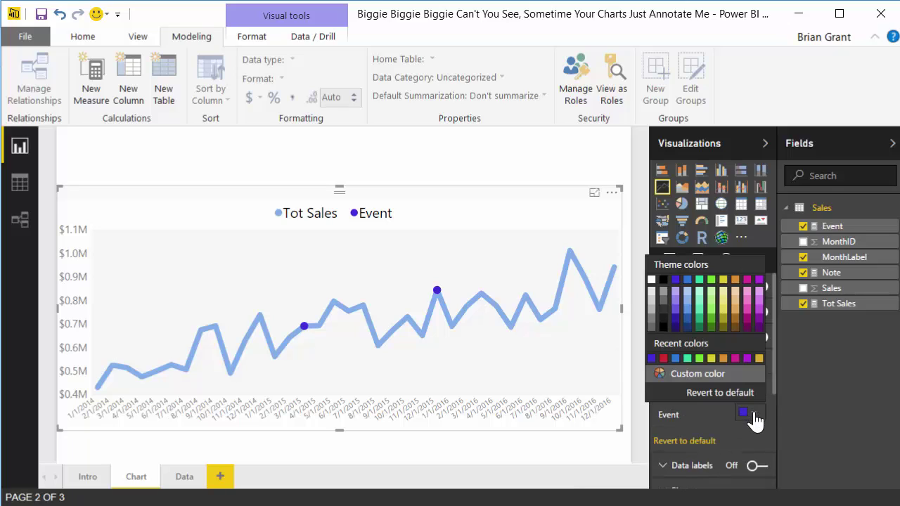
click(664, 359)
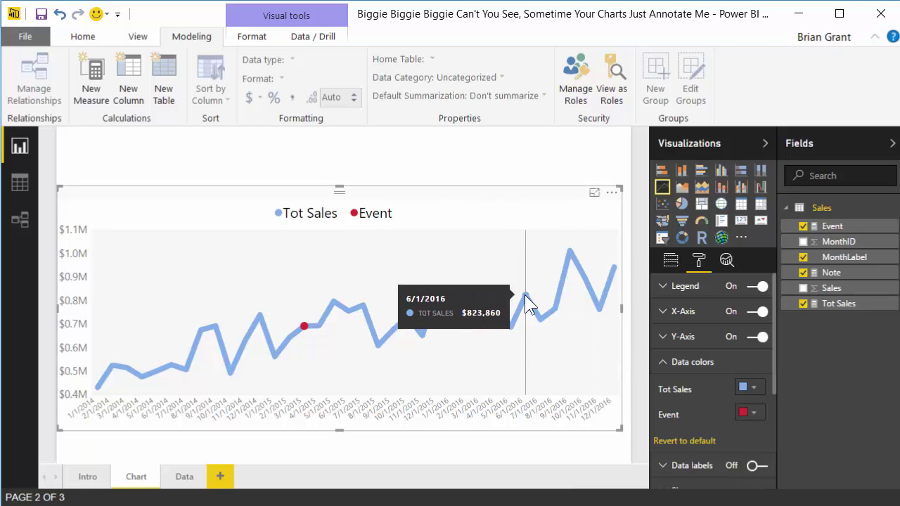
mouse_move(311, 274)
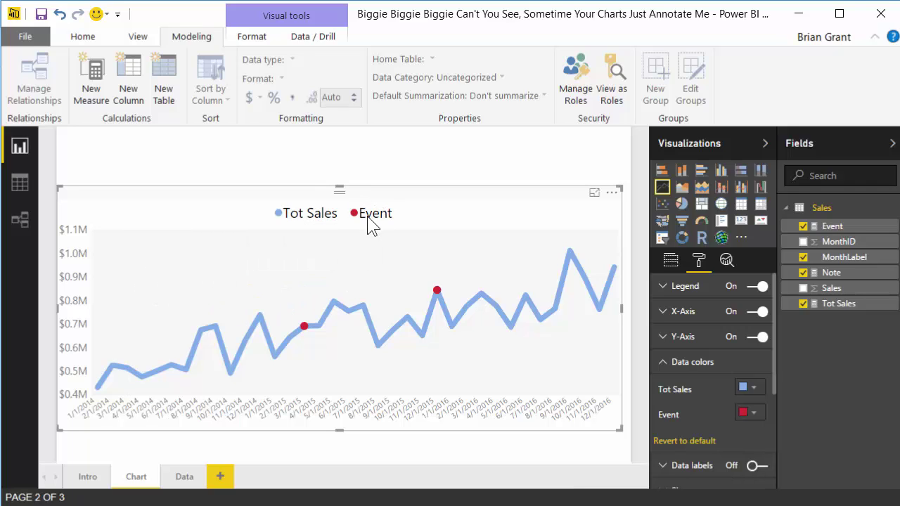
mouse_move(452, 275)
click(665, 319)
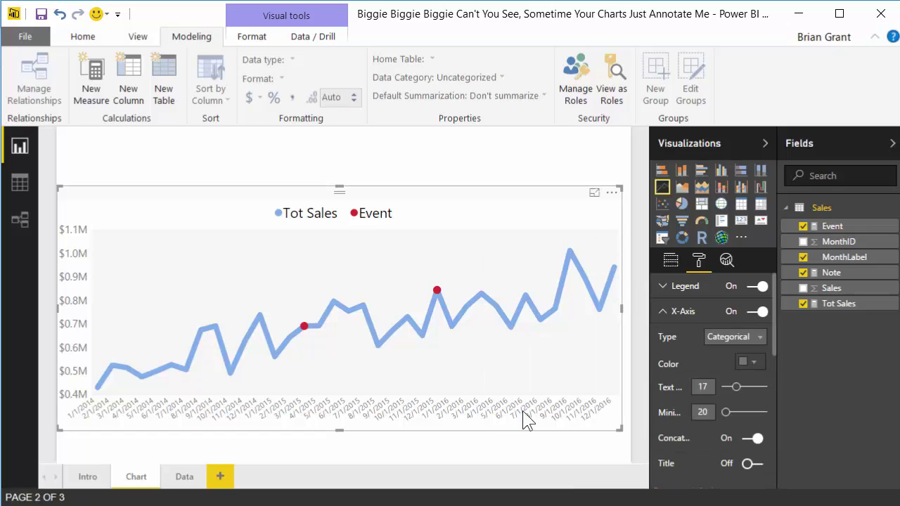
click(754, 344)
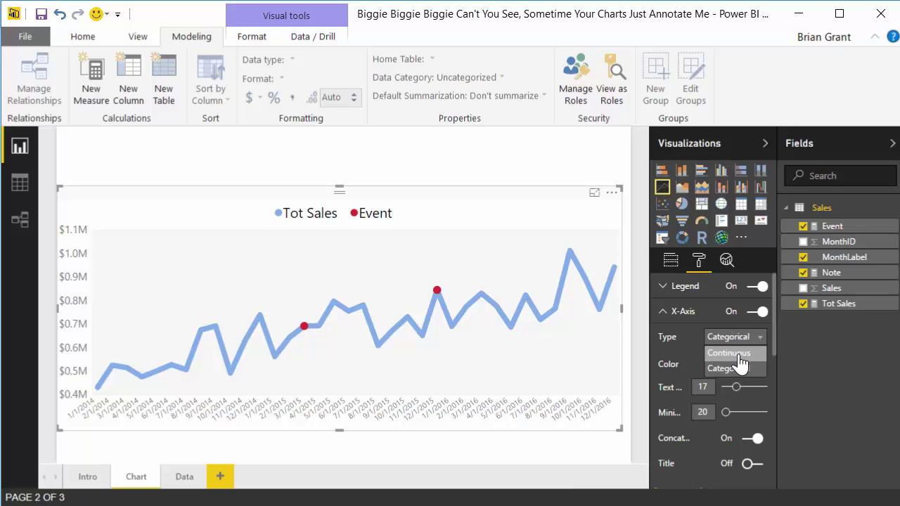
click(735, 354)
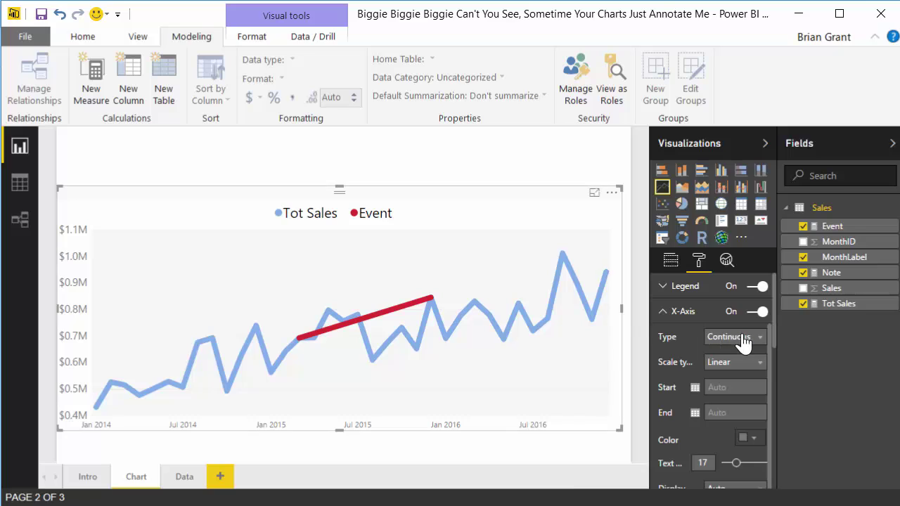
click(722, 342)
click(729, 370)
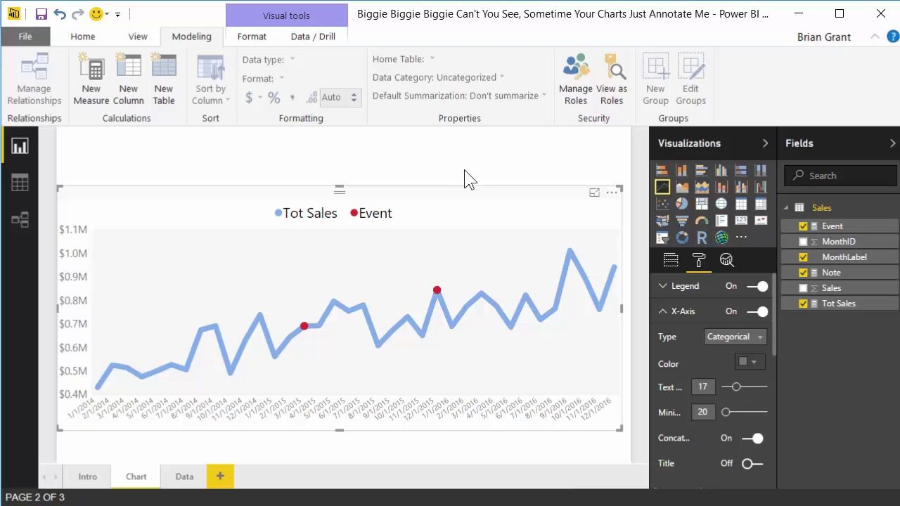